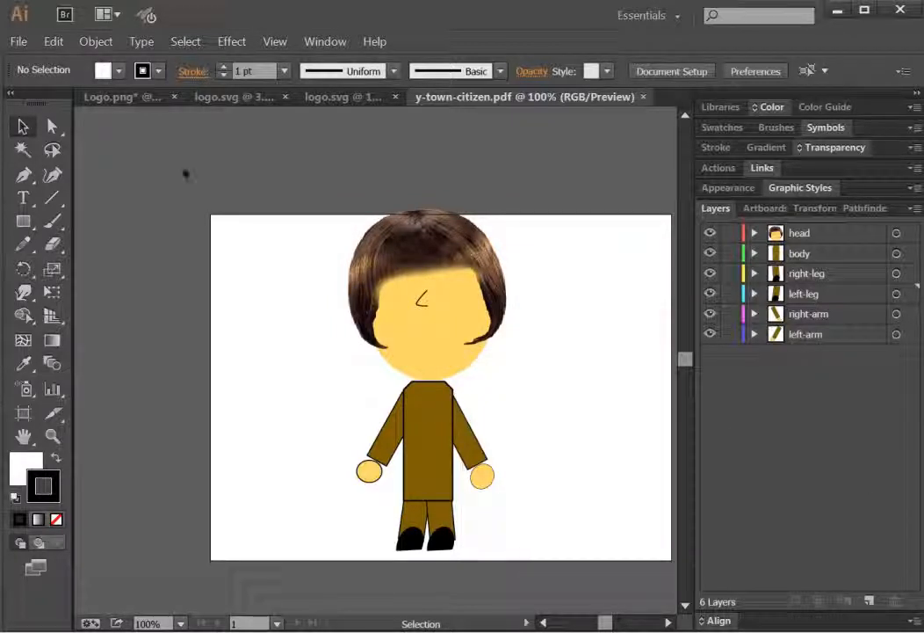
Step: Save the character artwork as y-town-citizen in Adobe Illustrator (*.AI) format in the Charectors folder
{"action": "left_click", "coordinate": [18, 42]}
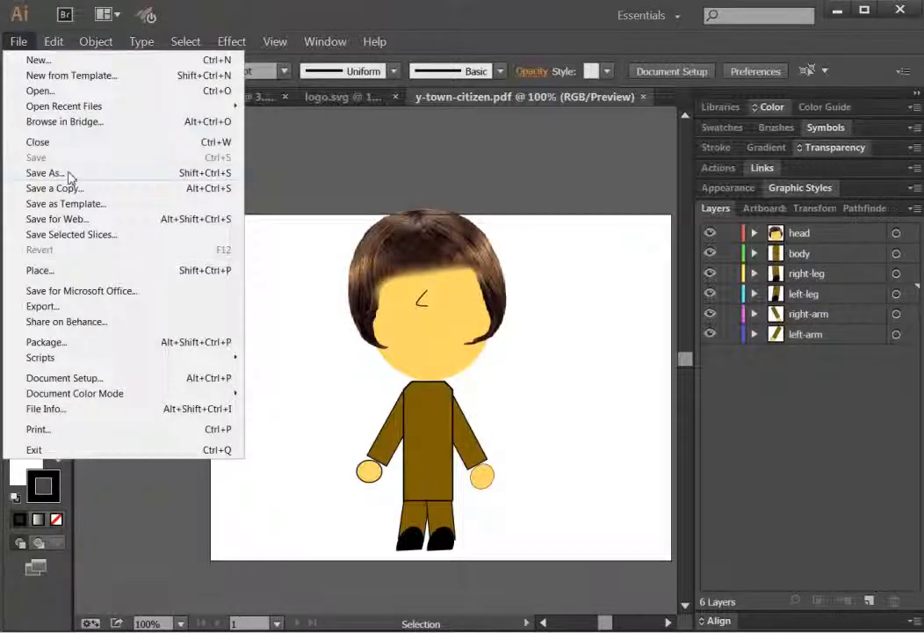
{"action": "left_click", "coordinate": [45, 173]}
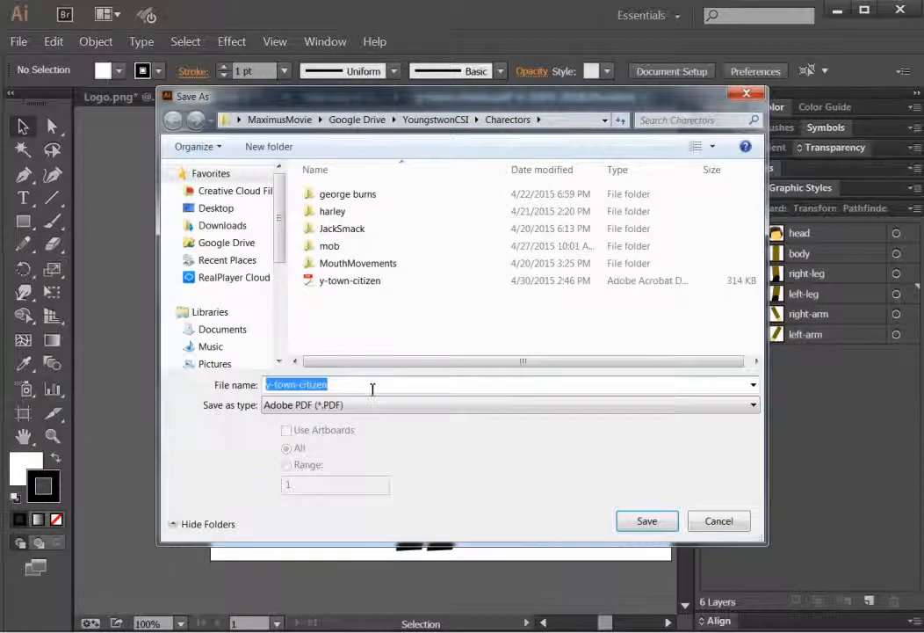
{"action": "left_click", "coordinate": [362, 411]}
{"action": "left_click", "coordinate": [355, 420]}
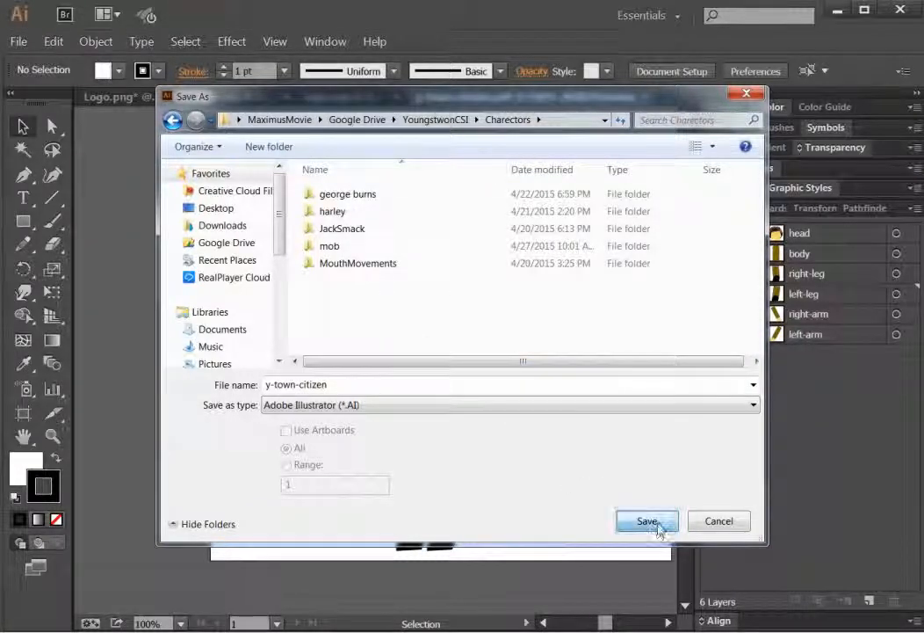
{"action": "left_click", "coordinate": [651, 520]}
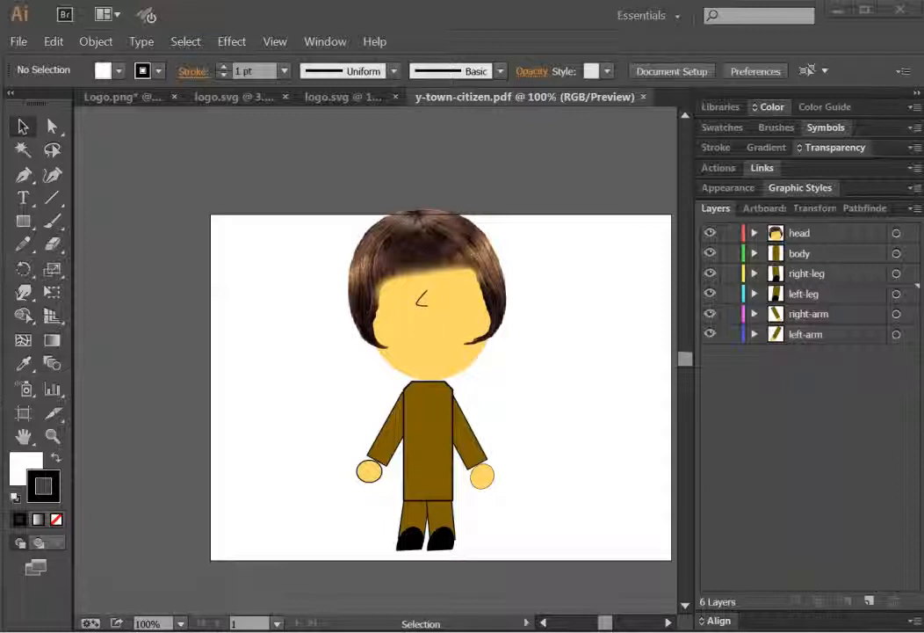
Step: Switch to After Effects and create composition Comp 1 at 1280 x 720 px, 60 frames per second and 3 seconds long
{"action": "left_click", "coordinate": [500, 250]}
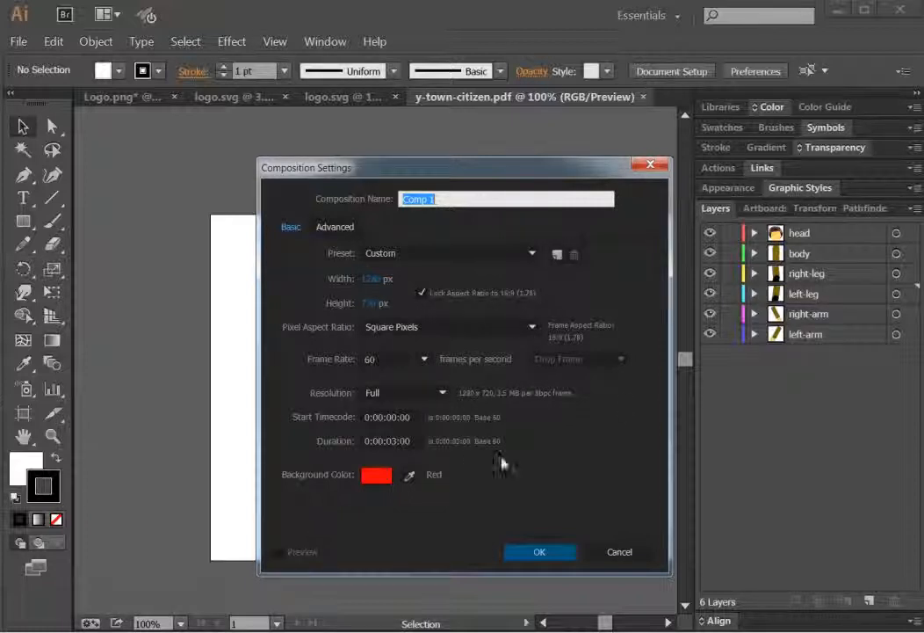
{"action": "left_click", "coordinate": [542, 552]}
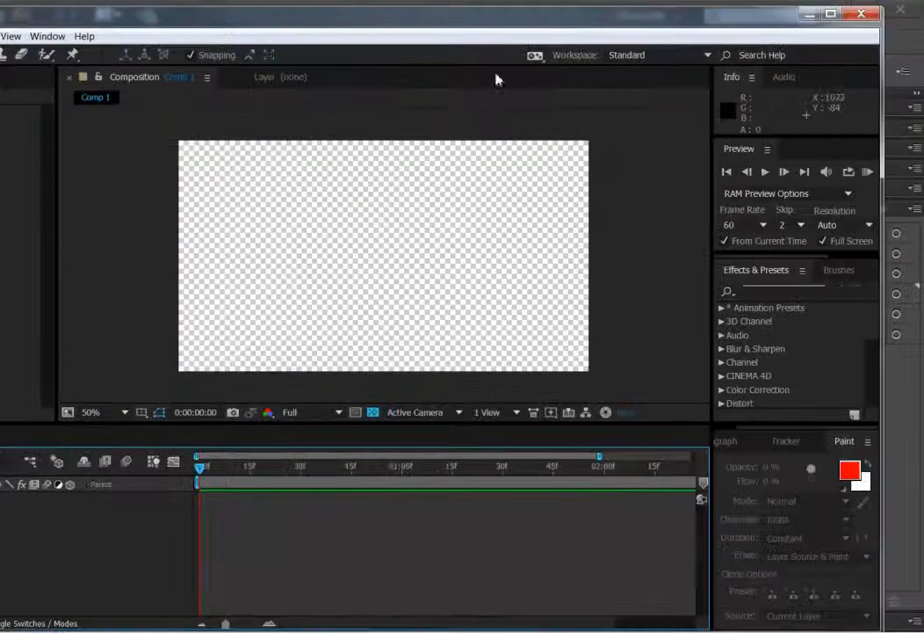
Step: Fit the After Effects window to the screen and show the project's contents
{"action": "left_click_drag", "start_coordinate": [884, 257], "coordinate": [559, 255]}
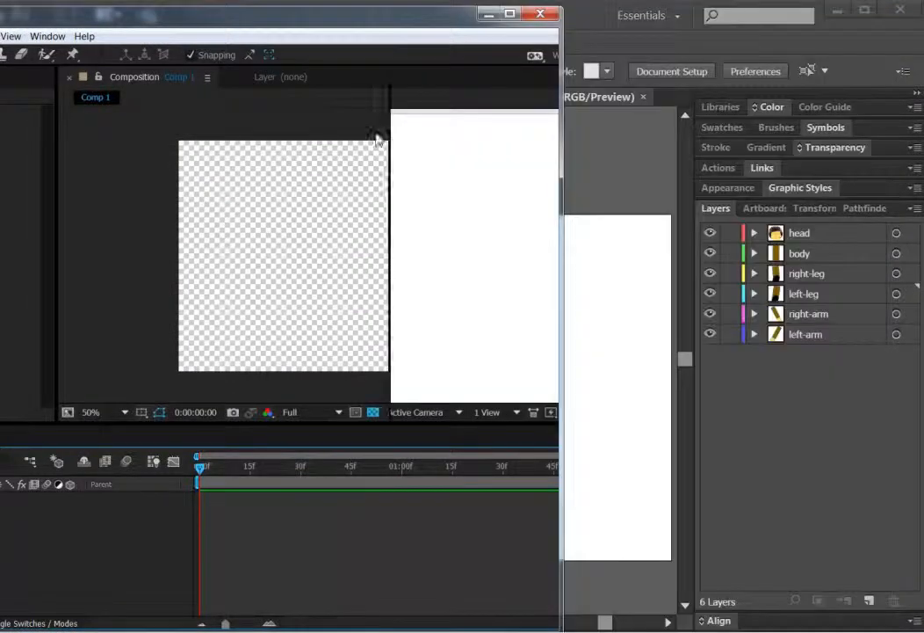
{"action": "left_click_drag", "start_coordinate": [248, 21], "coordinate": [489, 16]}
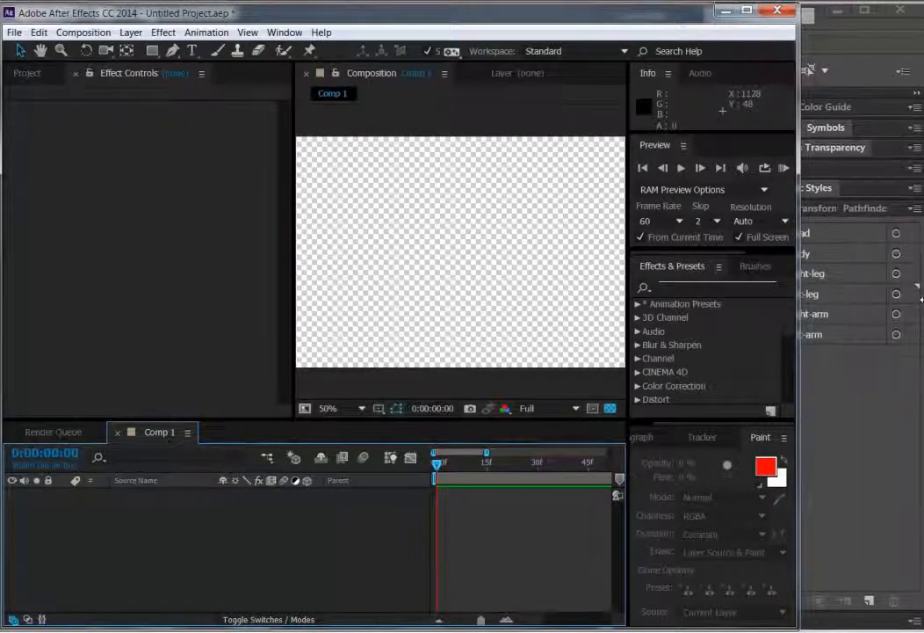
{"action": "left_click_drag", "start_coordinate": [798, 299], "coordinate": [922, 298]}
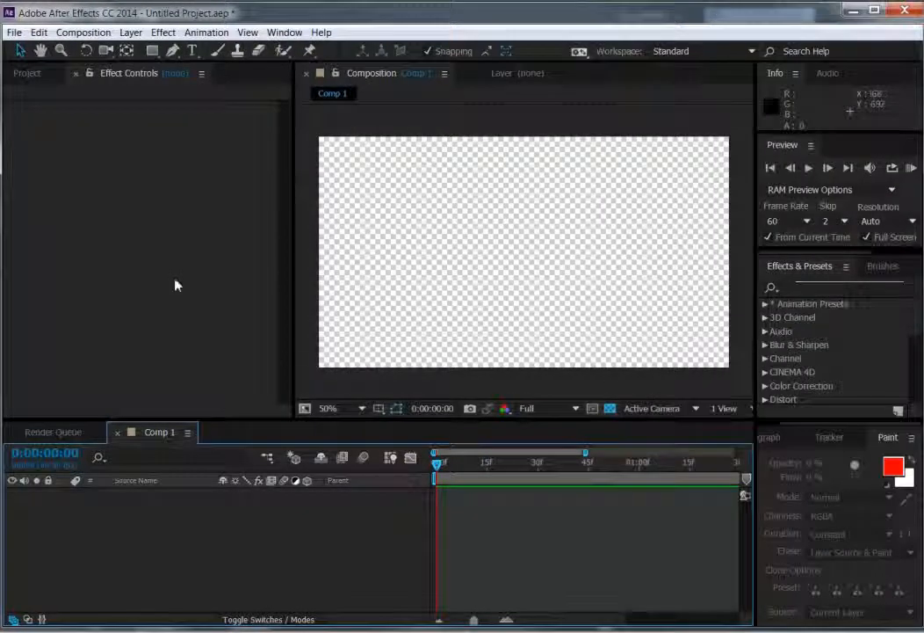
{"action": "left_click", "coordinate": [27, 77]}
{"action": "left_click", "coordinate": [107, 78]}
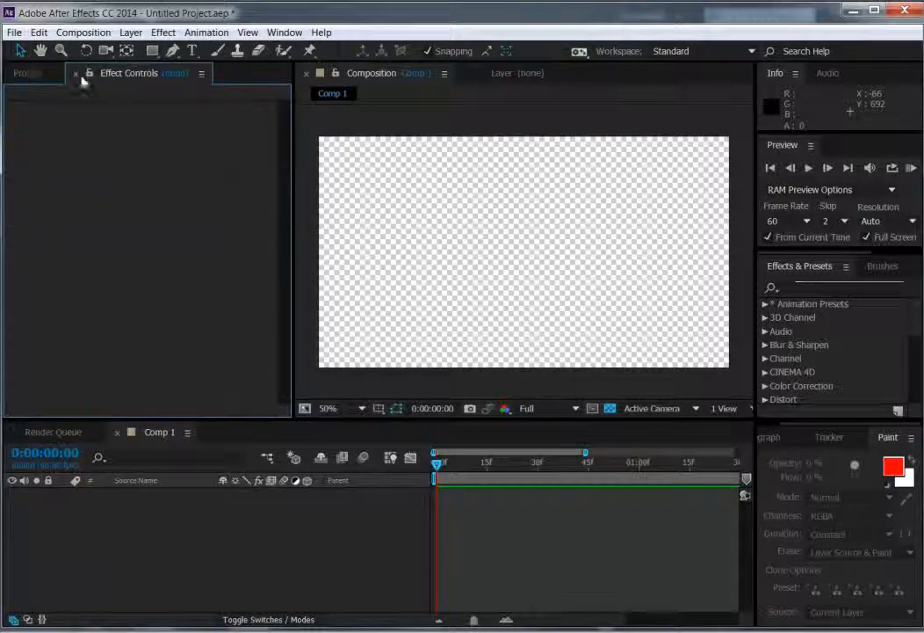
{"action": "left_click", "coordinate": [27, 76]}
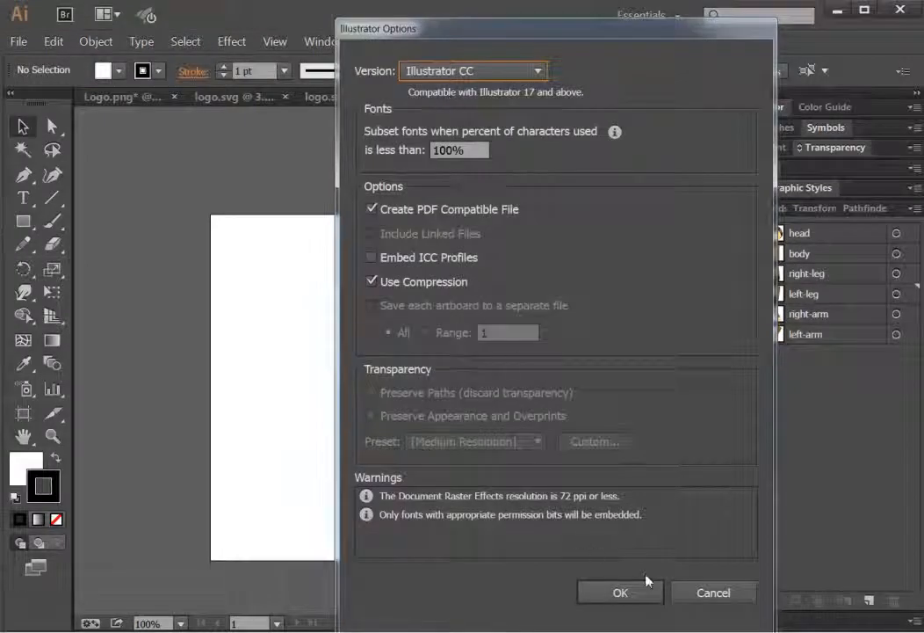
Step: Return to Illustrator and finish saving the AI file as Illustrator CC version with PDF compatibility and compression
{"action": "left_click", "coordinate": [620, 594]}
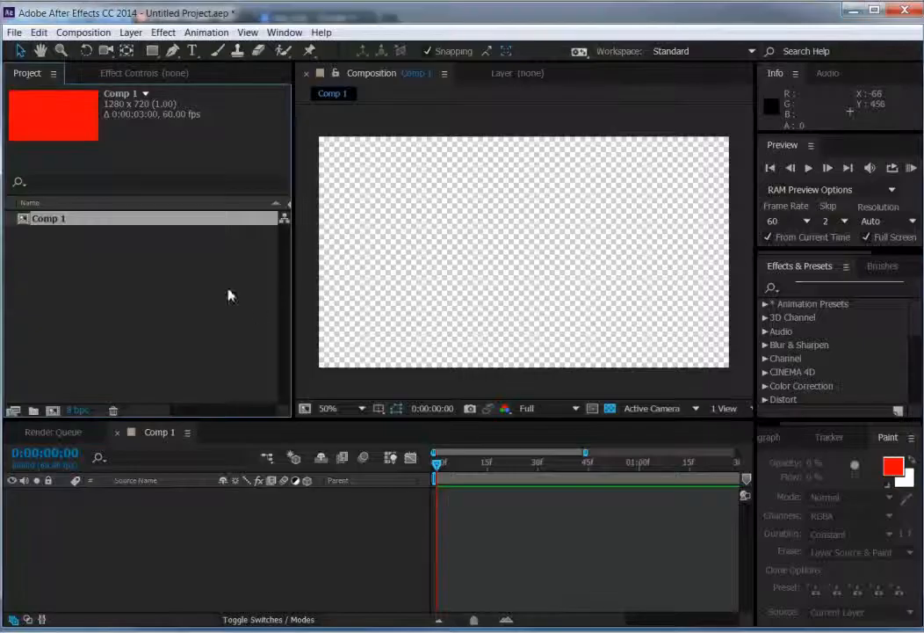
Step: In After Effects, import the y-town-citizen Illustrator file from the Charectors folder as Composition - Retain Layer Sizes
{"action": "left_click", "coordinate": [93, 288]}
{"action": "right_click", "coordinate": [94, 289]}
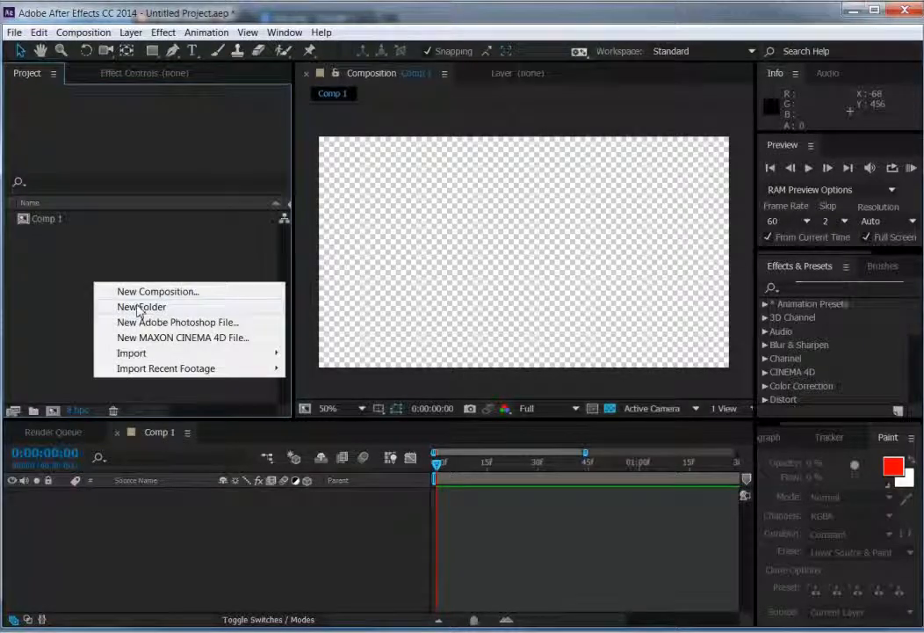
{"action": "mouse_move", "coordinate": [167, 357]}
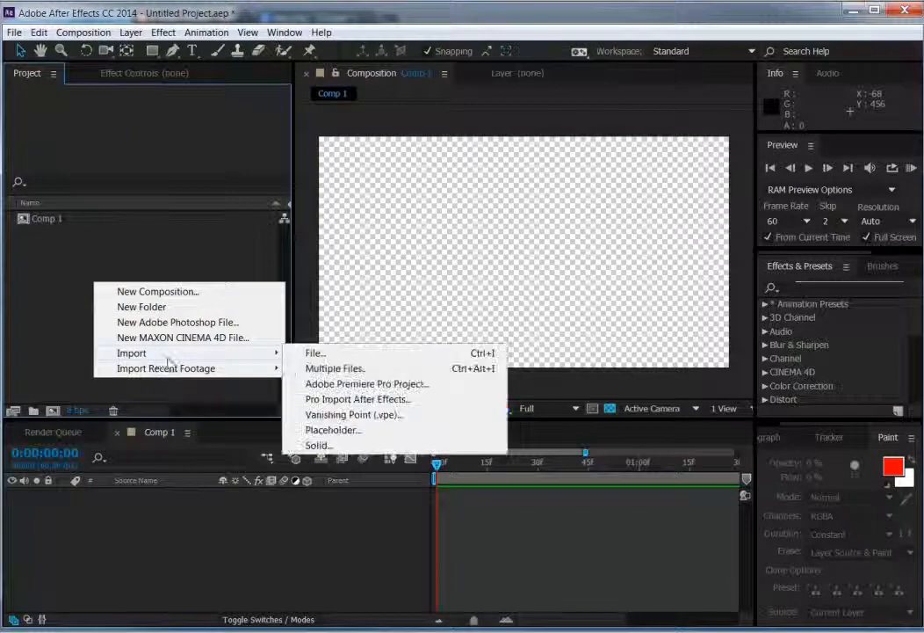
{"action": "left_click", "coordinate": [311, 357]}
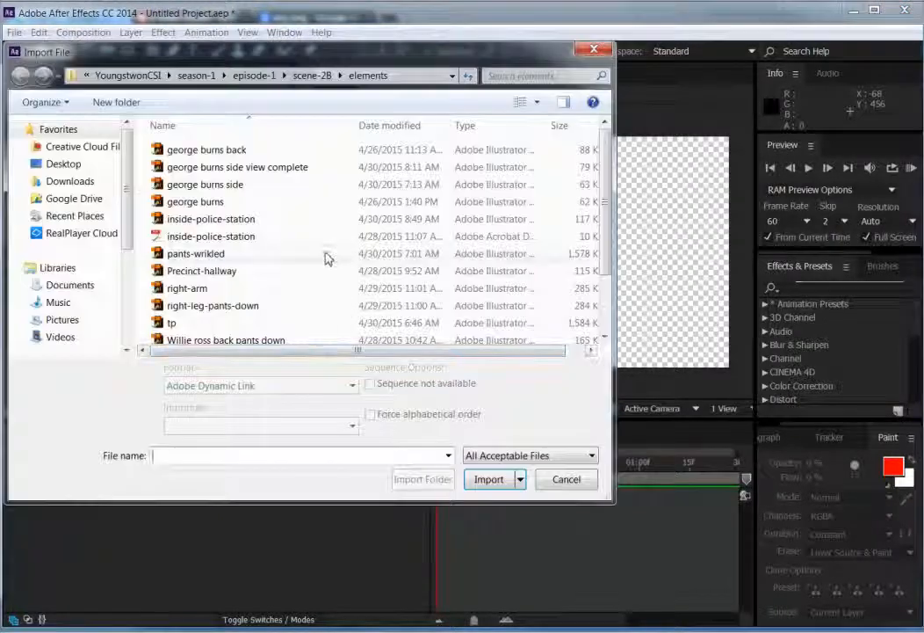
{"action": "left_click", "coordinate": [139, 77]}
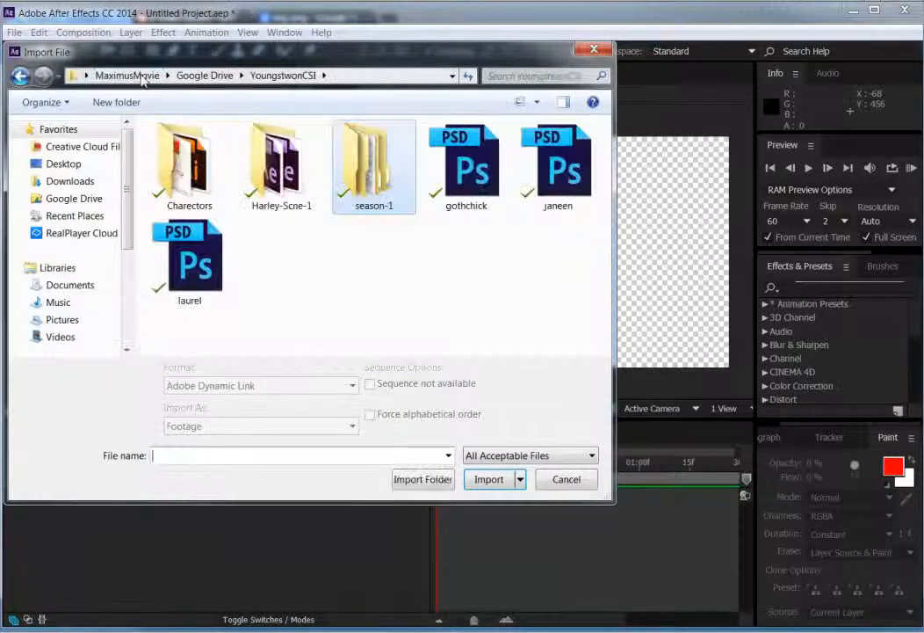
{"action": "double_click", "coordinate": [187, 169]}
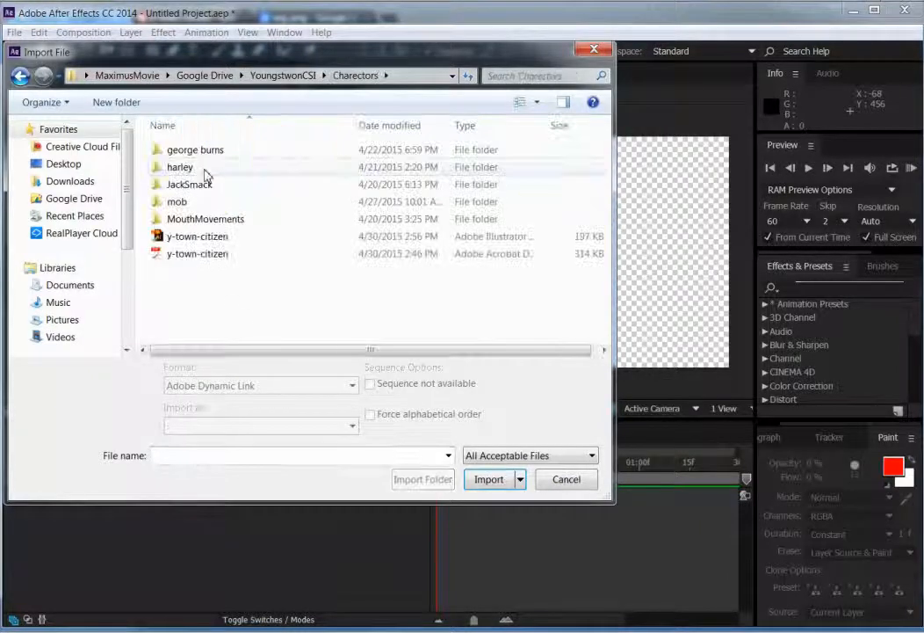
{"action": "left_click", "coordinate": [191, 240]}
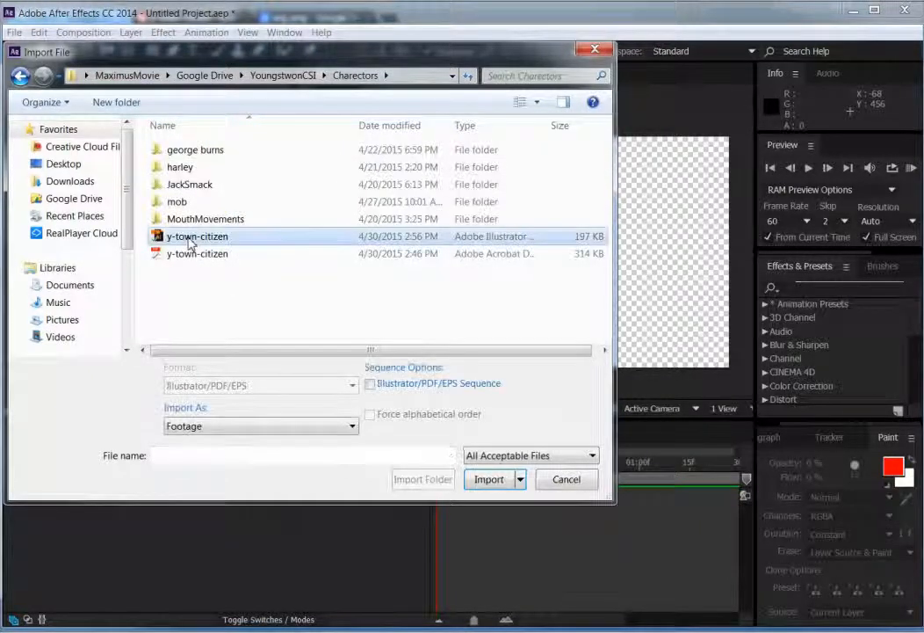
{"action": "left_click", "coordinate": [255, 436]}
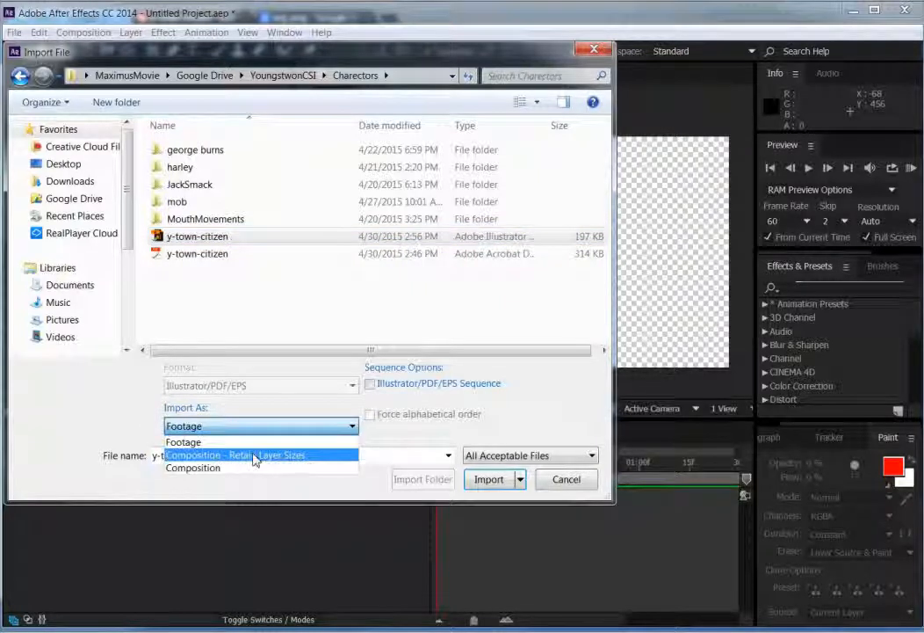
{"action": "left_click", "coordinate": [254, 456]}
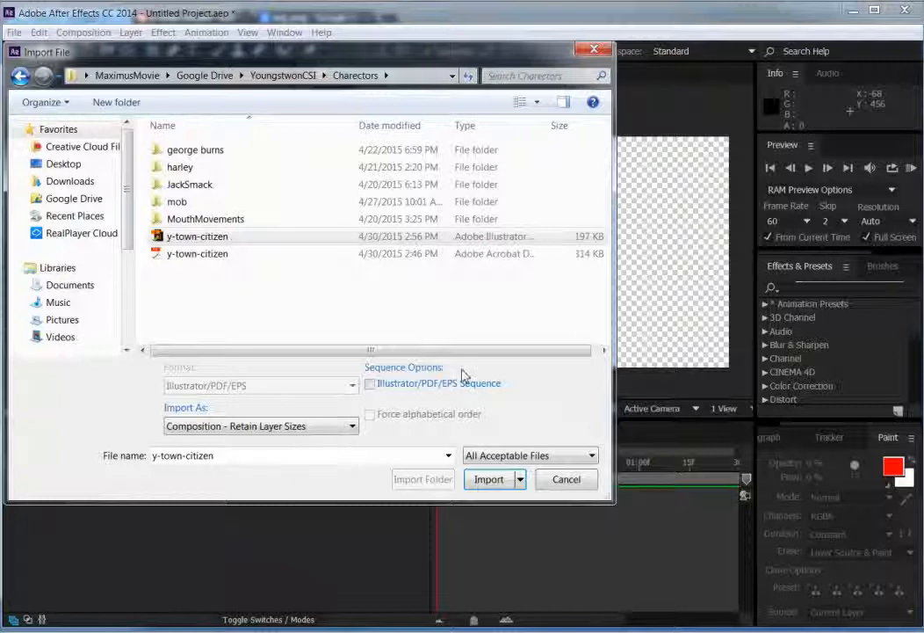
{"action": "left_click", "coordinate": [492, 480]}
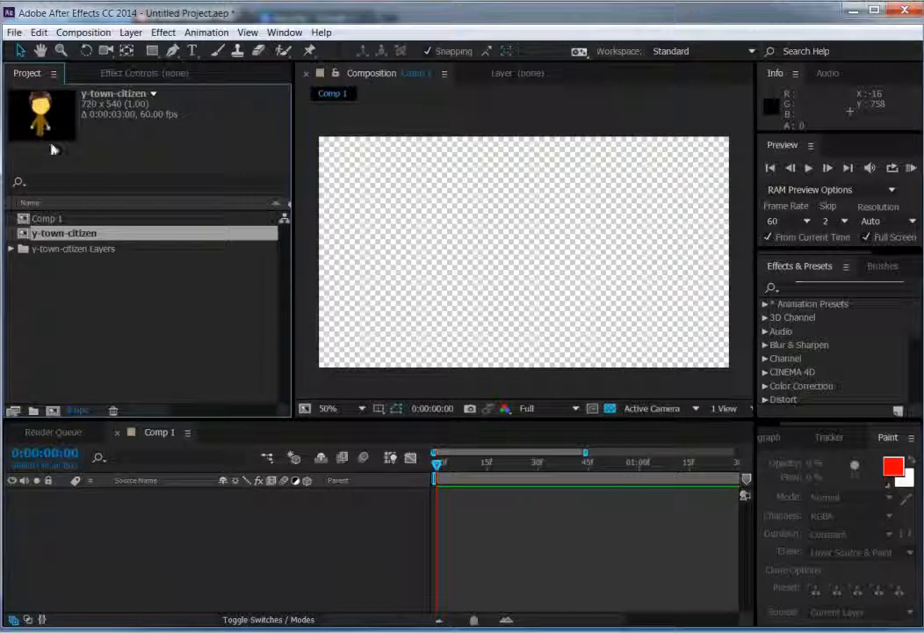
Step: Open the imported y-town-citizen composition so its body-part layers can be edited
{"action": "double_click", "coordinate": [53, 232]}
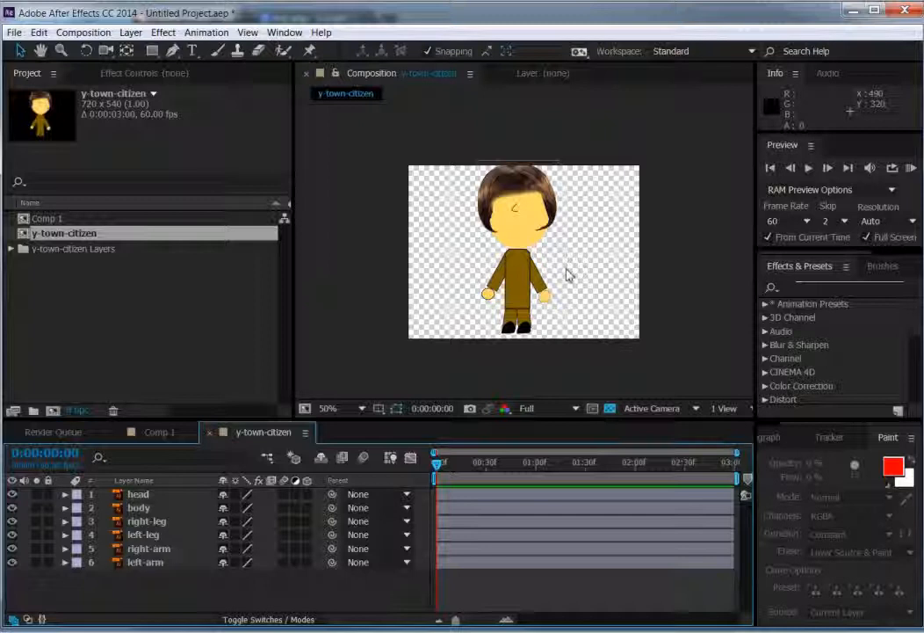
{"action": "scroll", "coordinate": [592, 287], "scroll_direction": "up", "scroll_amount": 4}
{"action": "scroll", "coordinate": [591, 287], "scroll_direction": "down", "scroll_amount": 6}
{"action": "scroll", "coordinate": [592, 287], "scroll_direction": "up", "scroll_amount": 5}
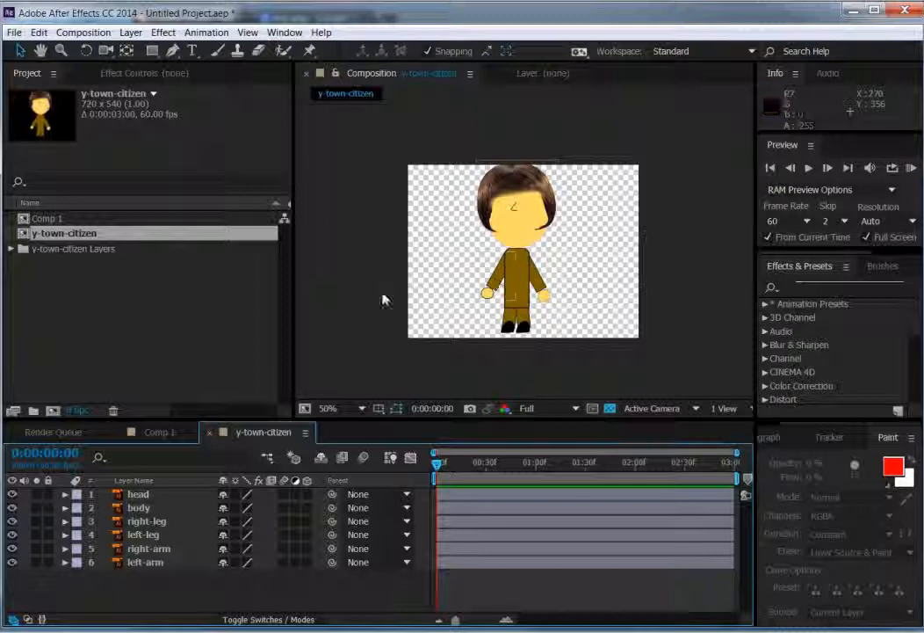
Step: Move the head layer's anchor point down to the neck with the Pan Behind tool
{"action": "left_click", "coordinate": [153, 500]}
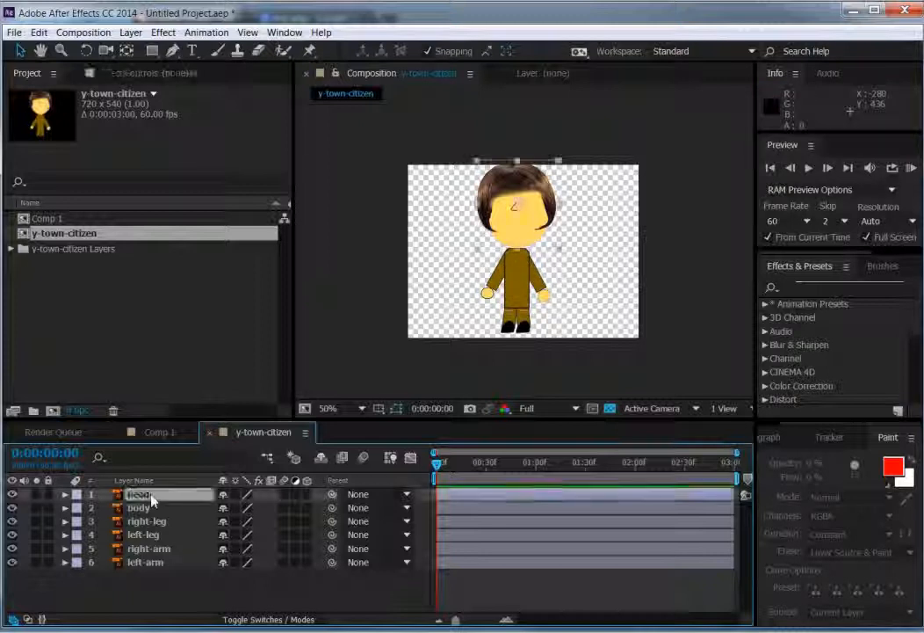
{"action": "left_click", "coordinate": [127, 51]}
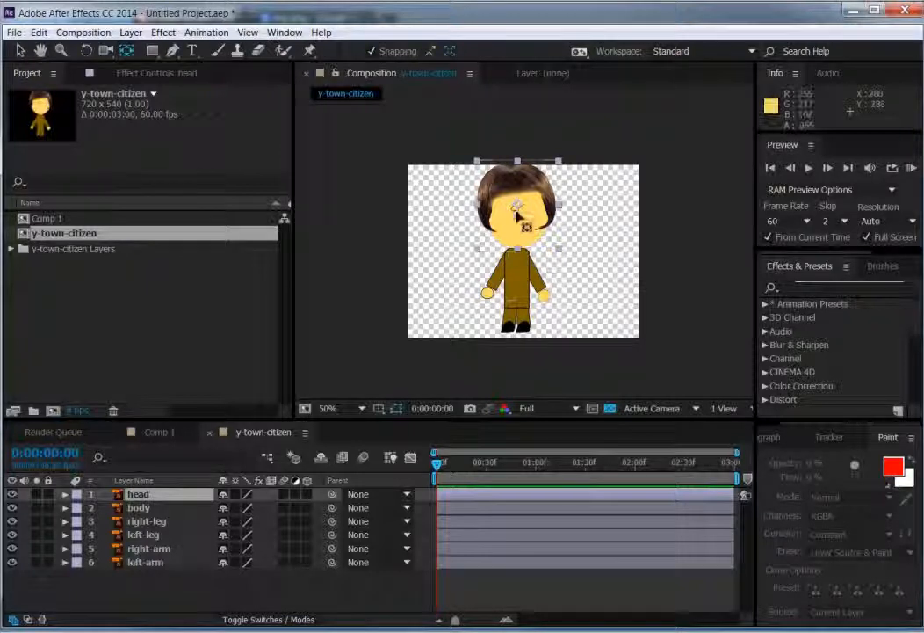
{"action": "left_click_drag", "start_coordinate": [519, 207], "coordinate": [518, 248]}
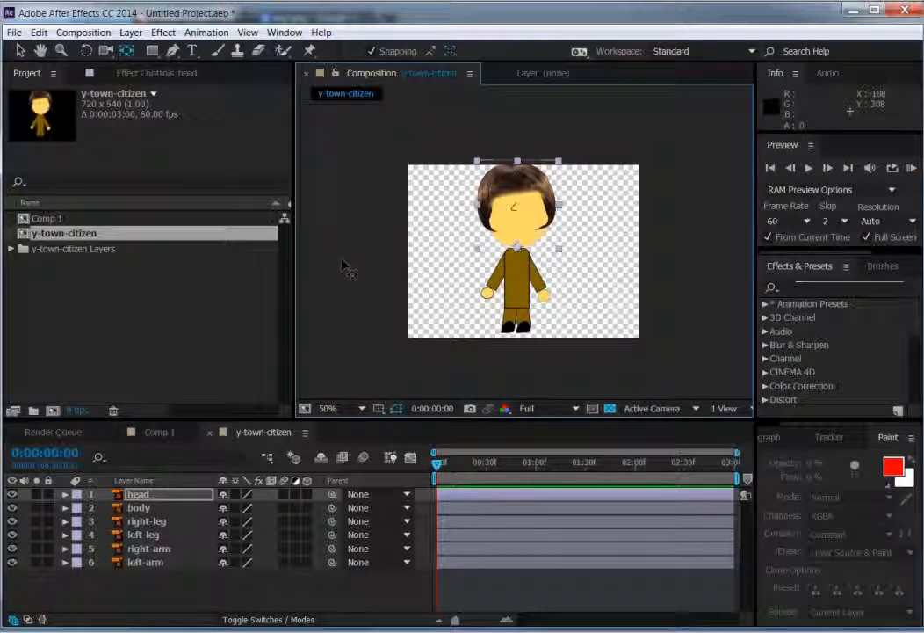
Step: Move the right-leg layer's anchor point up to the hip at the top of the leg
{"action": "left_click", "coordinate": [141, 523]}
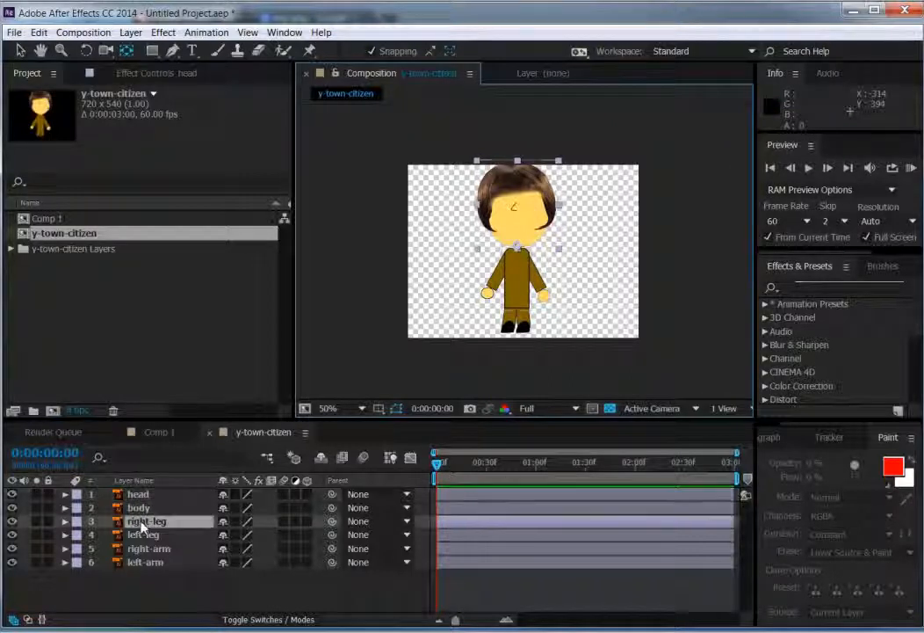
{"action": "left_click", "coordinate": [142, 509]}
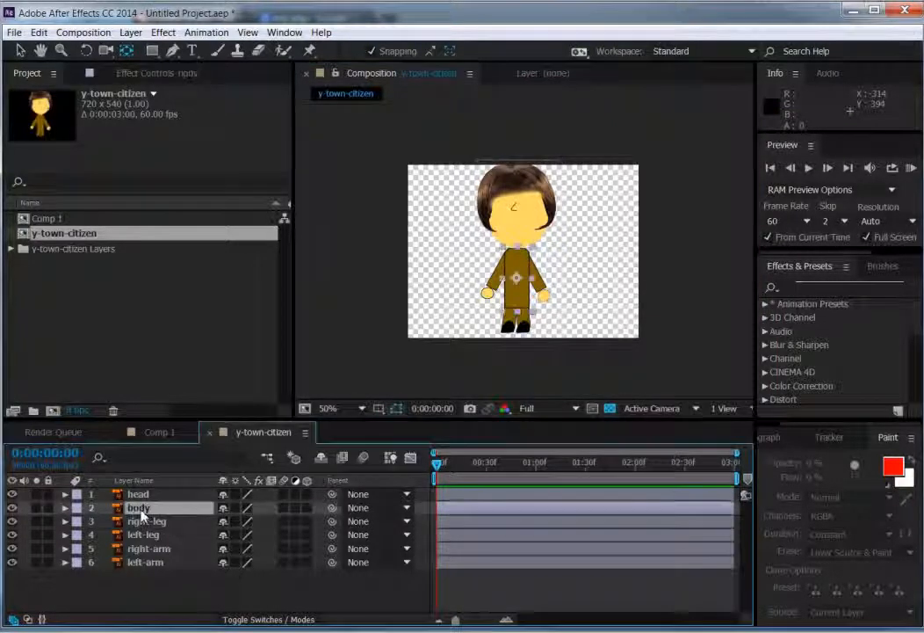
{"action": "left_click", "coordinate": [138, 524]}
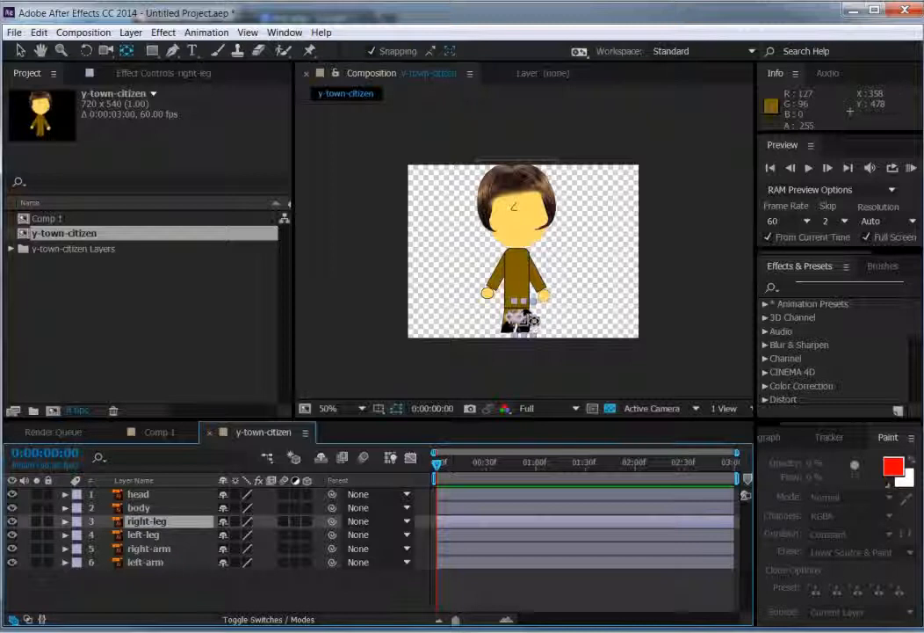
{"action": "left_click_drag", "start_coordinate": [523, 302], "coordinate": [524, 300]}
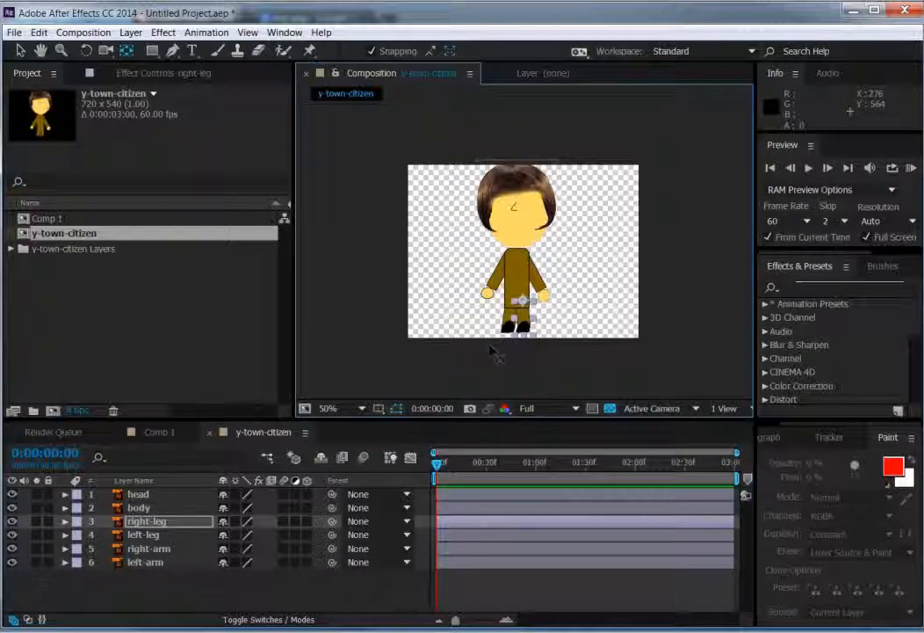
Step: Move the left-leg layer's anchor point toward the hip joint
{"action": "left_click", "coordinate": [146, 538]}
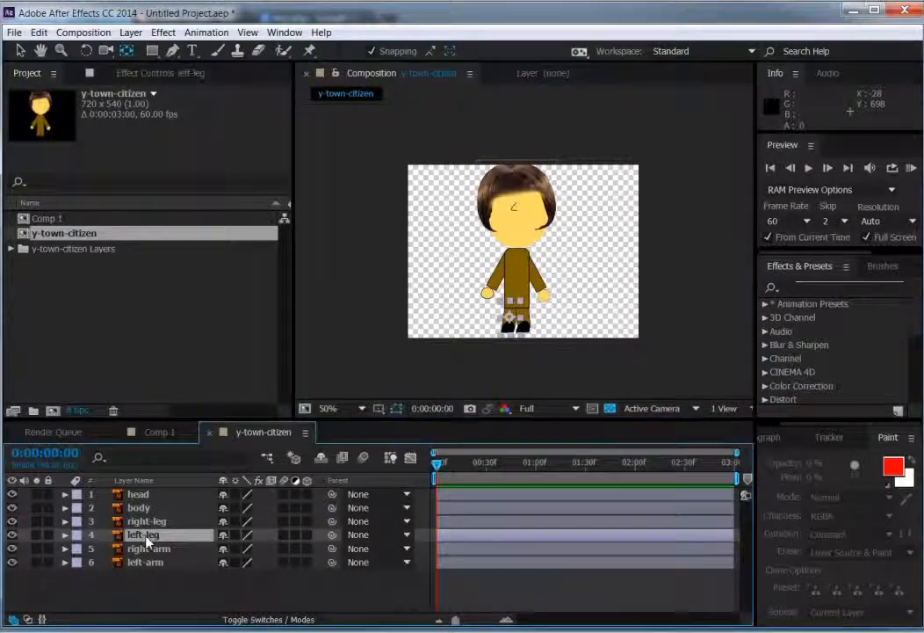
{"action": "left_click_drag", "start_coordinate": [513, 310], "coordinate": [518, 312]}
{"action": "left_click", "coordinate": [350, 337]}
Step: Place the right-arm layer's anchor point at the shoulder, just inside the body's edge where the arm attaches
{"action": "left_click", "coordinate": [149, 548]}
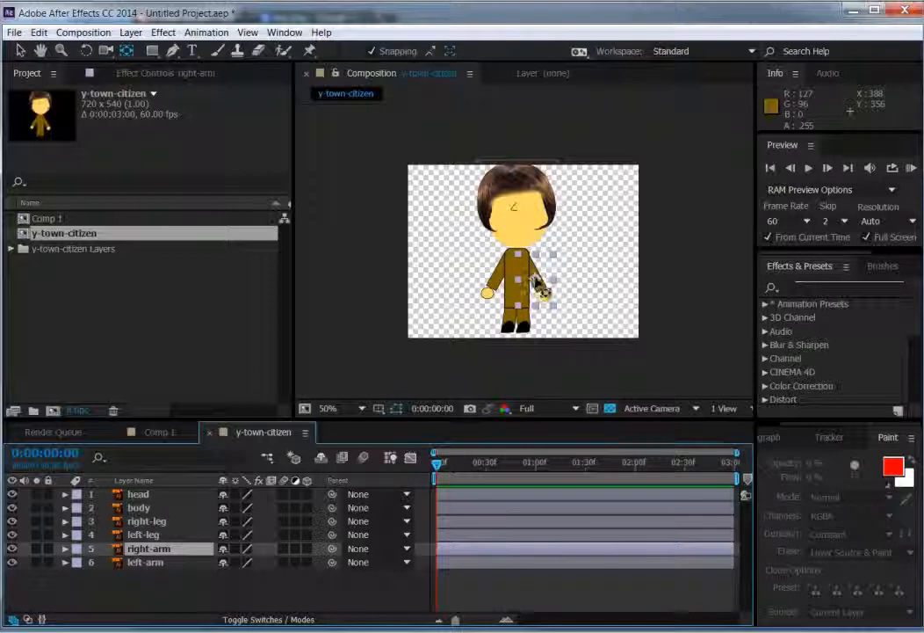
{"action": "mouse_move", "coordinate": [535, 278]}
{"action": "left_mouse_down"}
{"action": "mouse_move", "coordinate": [528, 256]}
{"action": "mouse_move", "coordinate": [527, 264]}
{"action": "left_mouse_up"}
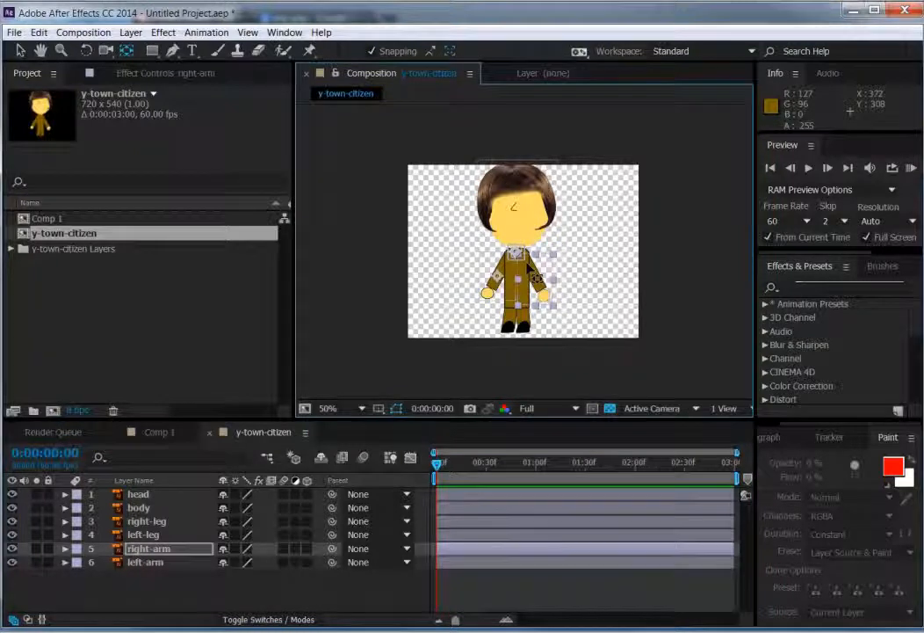
{"action": "scroll", "coordinate": [528, 262], "scroll_direction": "up", "scroll_amount": 6}
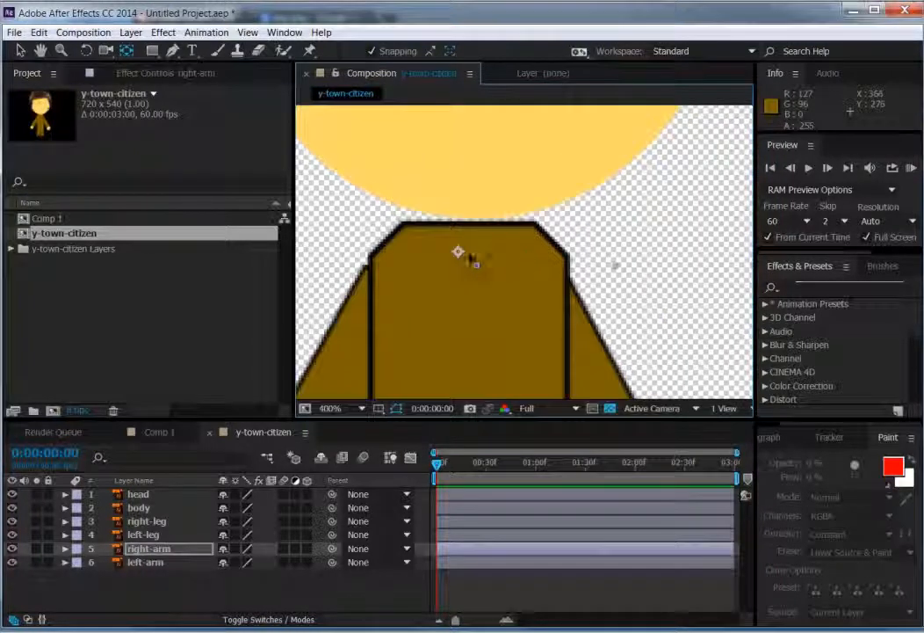
{"action": "left_click_drag", "start_coordinate": [458, 252], "coordinate": [551, 292]}
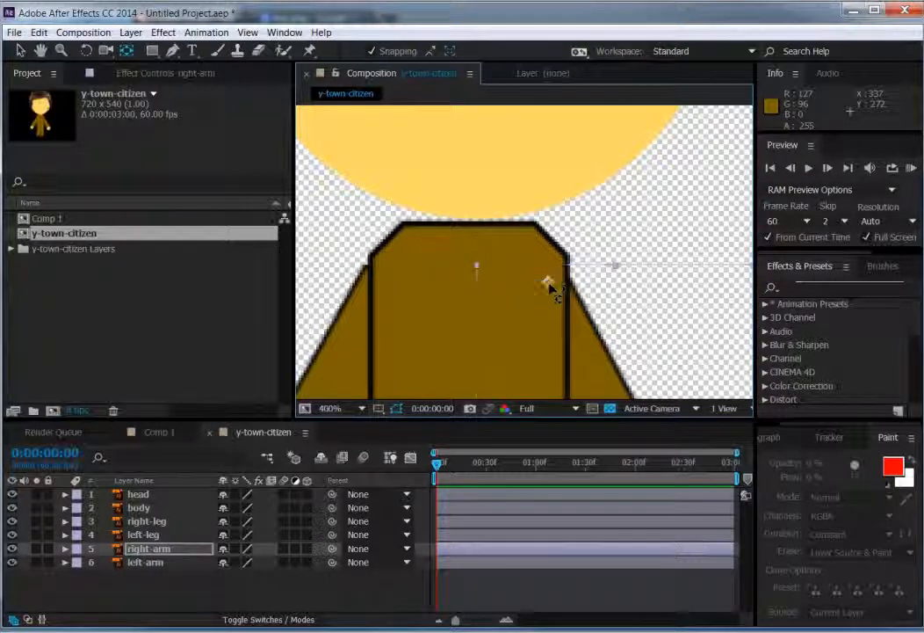
Step: Move the left-arm layer's anchor point up to the shoulder, just inside the body's edge where the arm attaches
{"action": "left_click", "coordinate": [145, 561]}
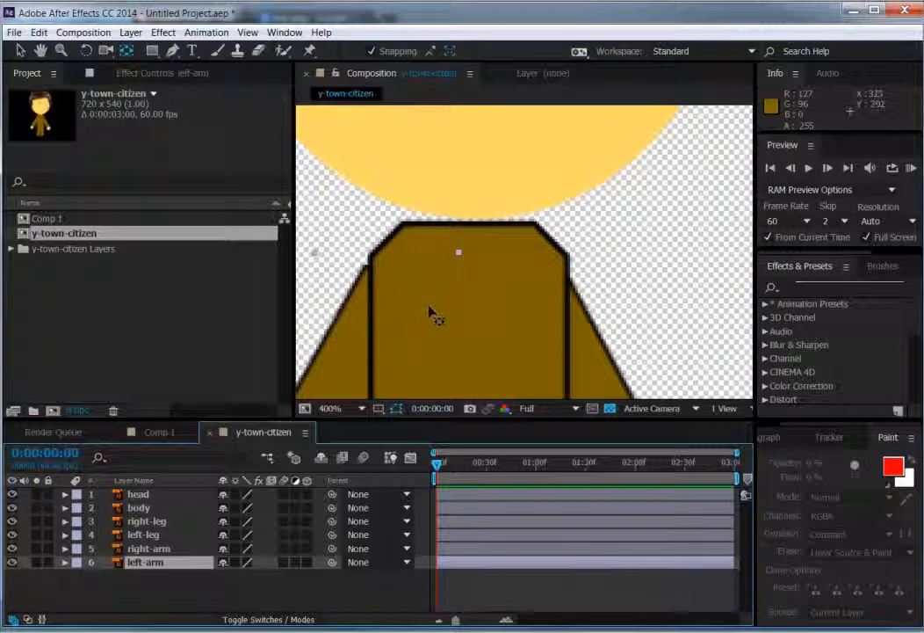
{"action": "key", "text": "comma"}
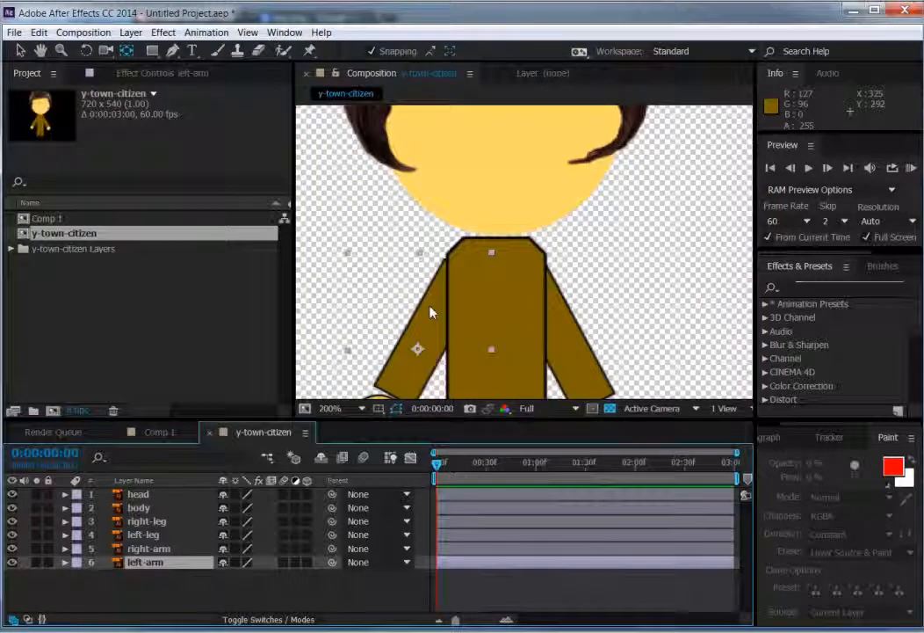
{"action": "key", "text": "comma"}
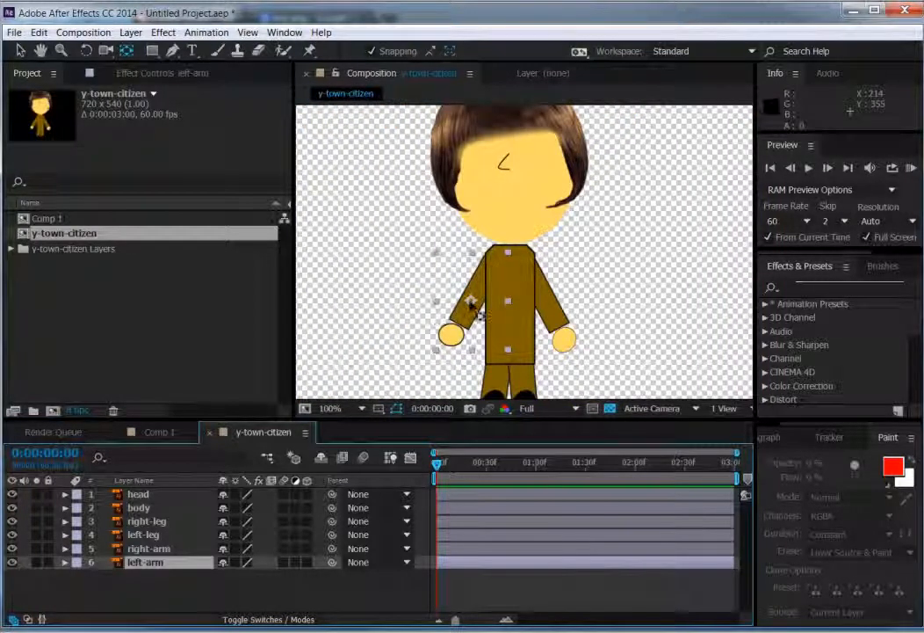
{"action": "left_click_drag", "start_coordinate": [484, 315], "coordinate": [498, 280]}
{"action": "left_click_drag", "start_coordinate": [492, 270], "coordinate": [495, 274]}
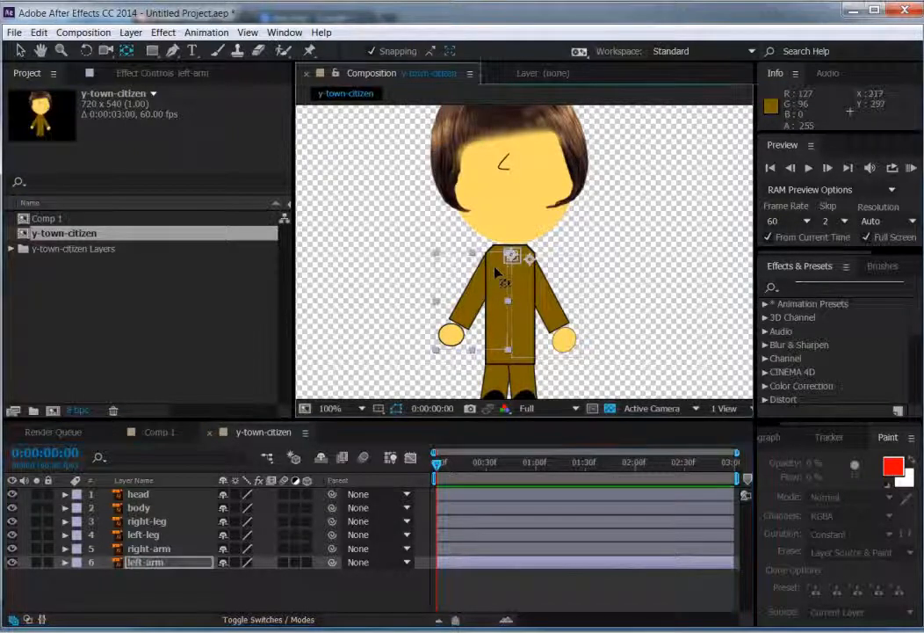
{"action": "scroll", "coordinate": [494, 255], "scroll_direction": "up", "scroll_amount": 4}
{"action": "scroll", "coordinate": [493, 254], "scroll_direction": "up", "scroll_amount": 2}
{"action": "scroll", "coordinate": [490, 255], "scroll_direction": "down", "scroll_amount": 4}
{"action": "left_click_drag", "start_coordinate": [497, 256], "coordinate": [459, 268]}
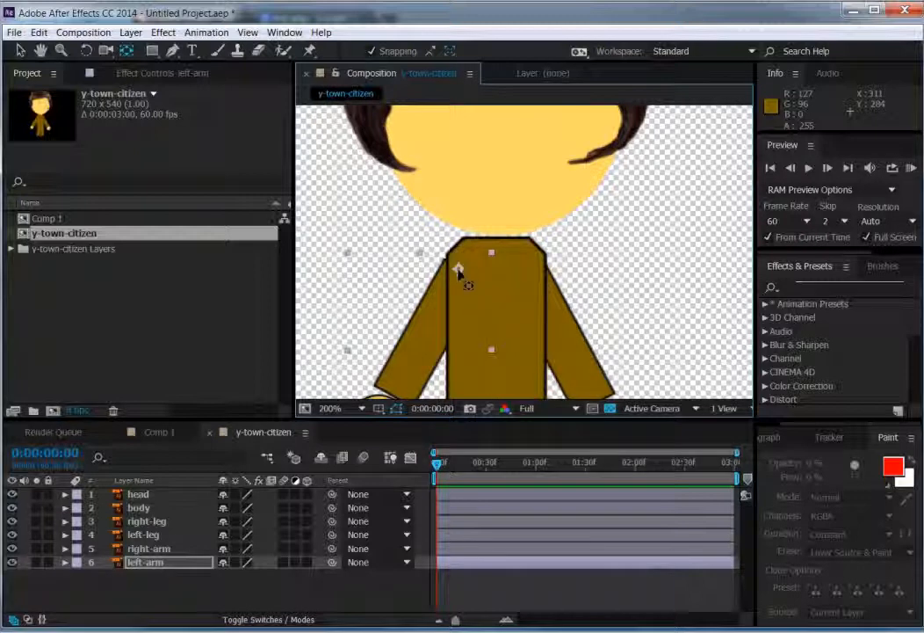
{"action": "scroll", "coordinate": [459, 273], "scroll_direction": "down", "scroll_amount": 4}
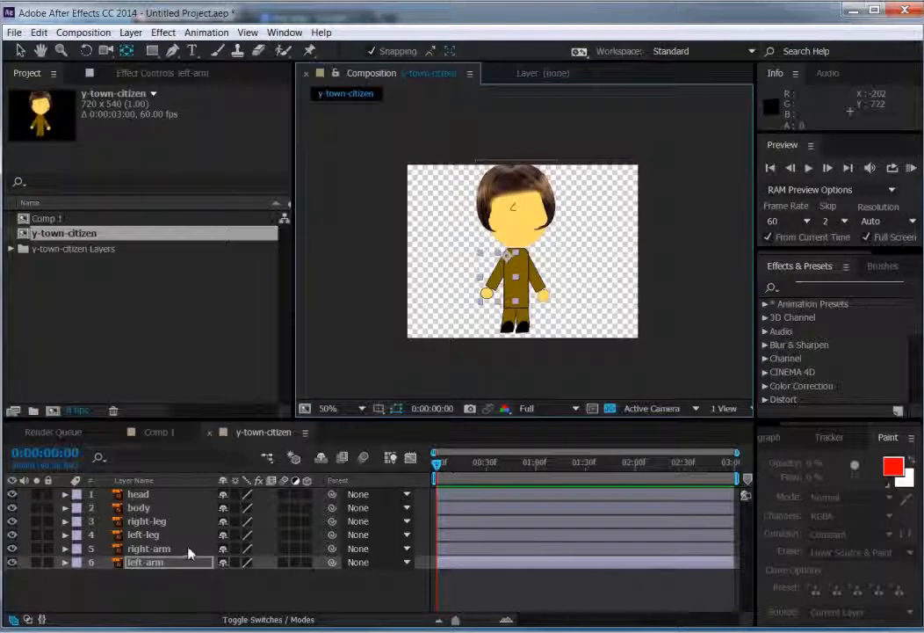
Step: Open the left-arm layer's transform properties and rotate the arm slightly outward around its shoulder
{"action": "left_click", "coordinate": [104, 573]}
{"action": "left_click", "coordinate": [65, 563]}
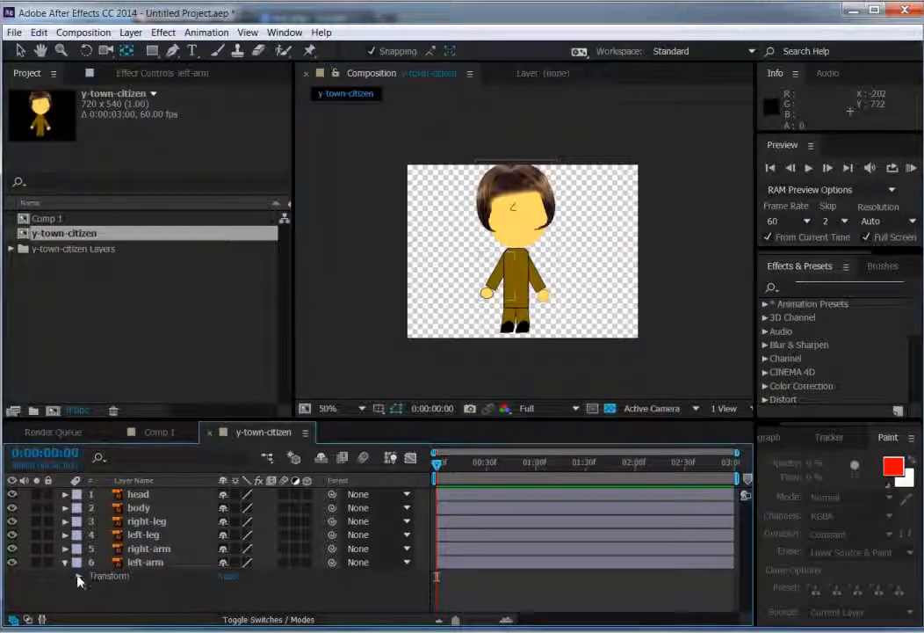
{"action": "left_click", "coordinate": [77, 577]}
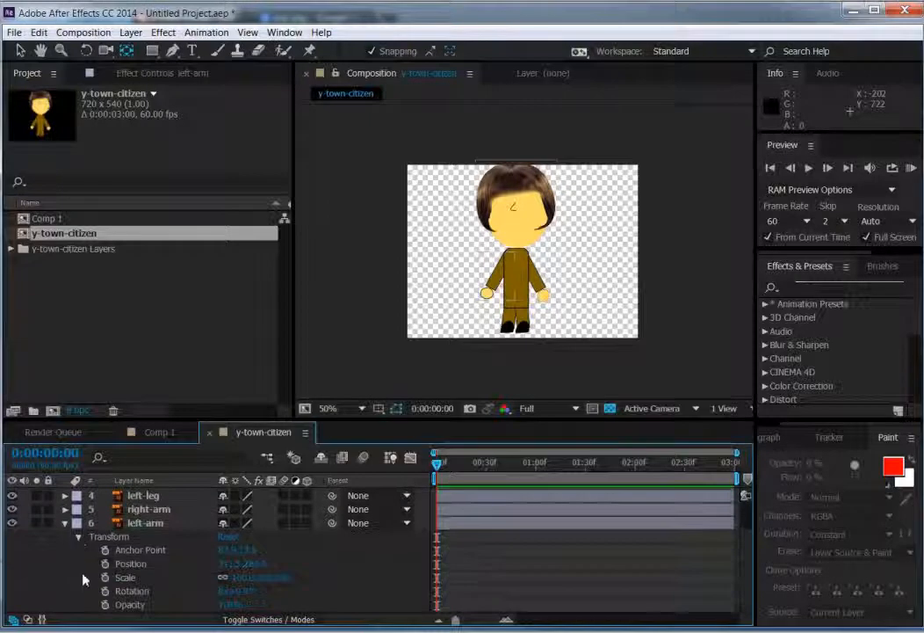
{"action": "left_click", "coordinate": [221, 591]}
{"action": "mouse_move", "coordinate": [227, 592]}
{"action": "left_mouse_down"}
{"action": "mouse_move", "coordinate": [266, 592]}
{"action": "mouse_move", "coordinate": [198, 591]}
{"action": "mouse_move", "coordinate": [231, 592]}
{"action": "left_mouse_up"}
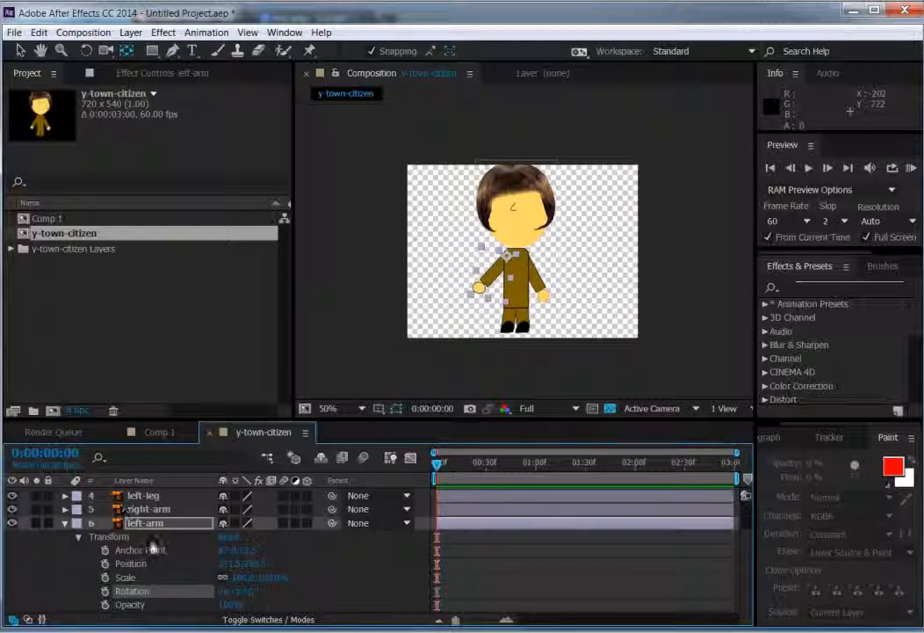
Step: Test the left-leg layer's rotation around the hip and collapse the expanded properties of the left-leg and left-arm layers
{"action": "left_click", "coordinate": [64, 497]}
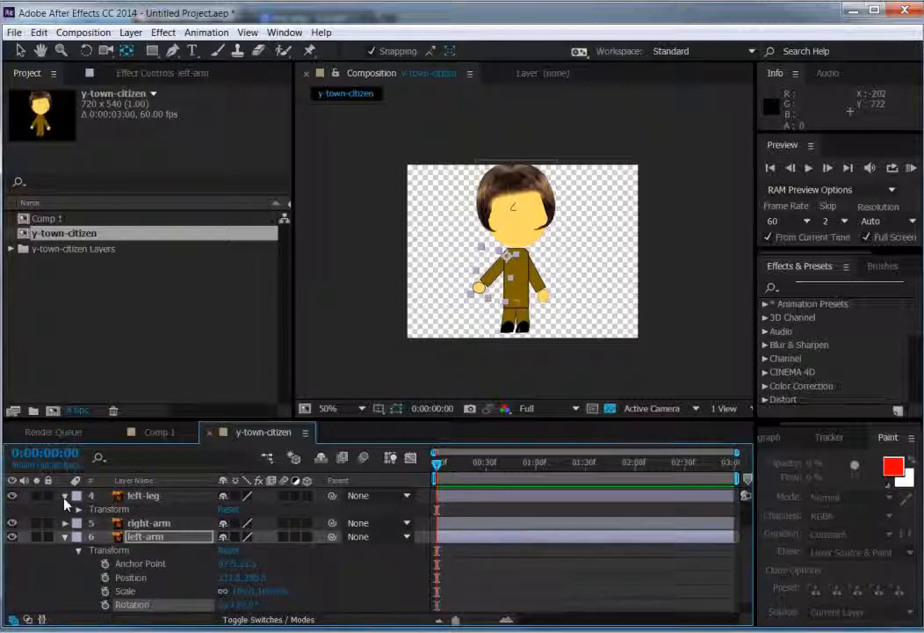
{"action": "left_click", "coordinate": [78, 509]}
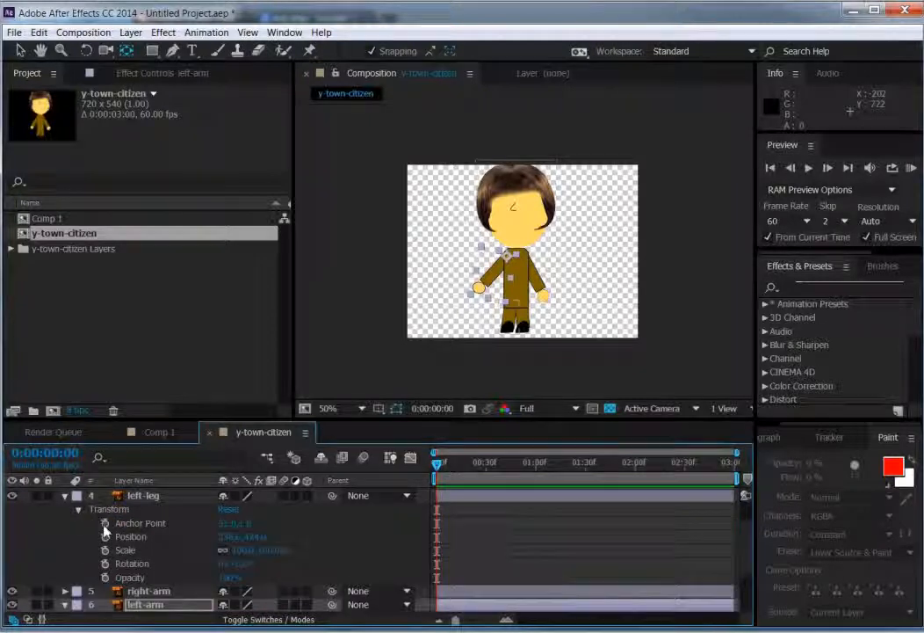
{"action": "mouse_move", "coordinate": [237, 563]}
{"action": "left_mouse_down"}
{"action": "mouse_move", "coordinate": [254, 559]}
{"action": "mouse_move", "coordinate": [245, 563]}
{"action": "left_mouse_up"}
{"action": "left_click", "coordinate": [64, 499]}
{"action": "left_click", "coordinate": [64, 497]}
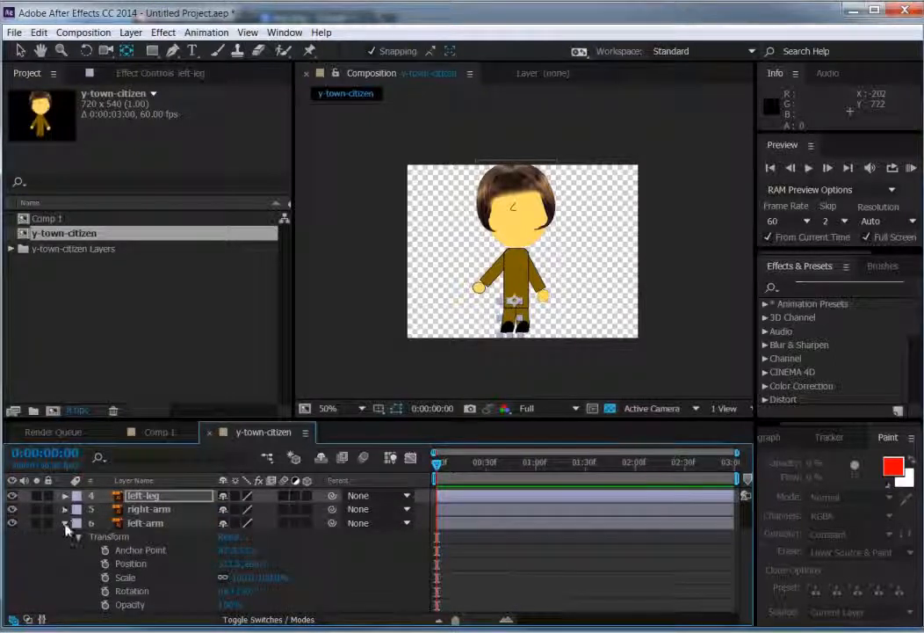
{"action": "left_click", "coordinate": [65, 524]}
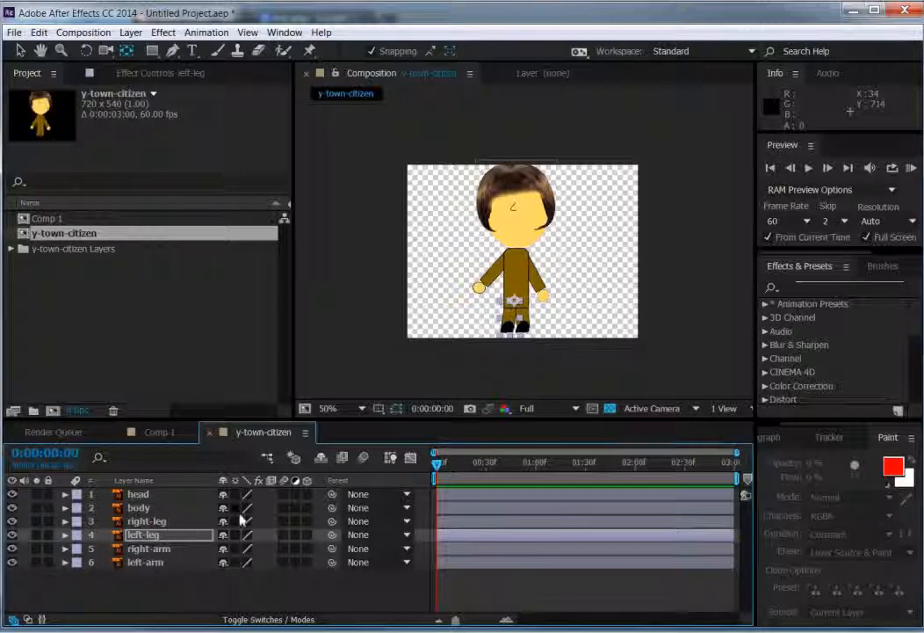
Step: Parent the head, right-leg, left-leg, right-arm and left-arm layers to the body layer
{"action": "left_click_drag", "start_coordinate": [332, 495], "coordinate": [146, 511]}
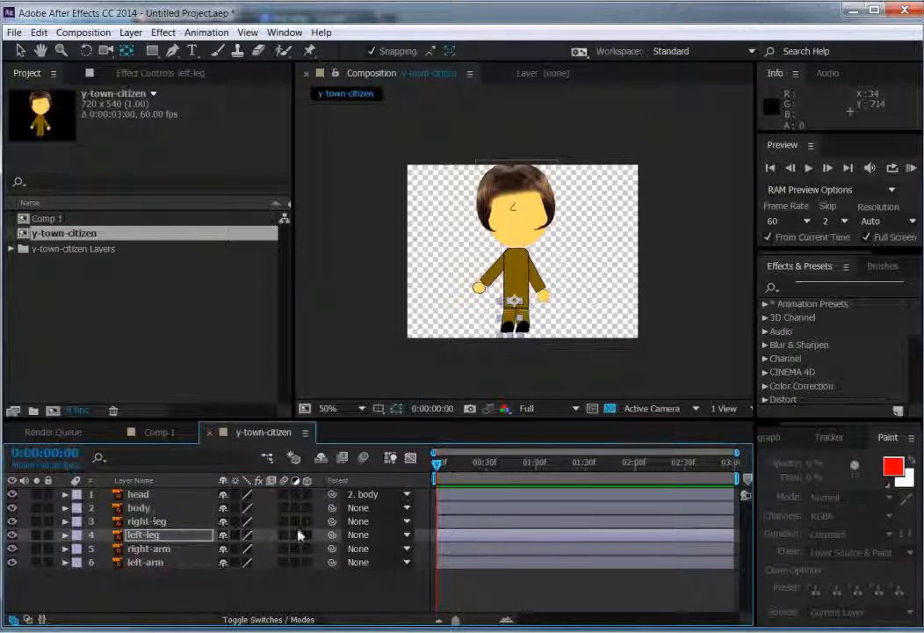
{"action": "left_click_drag", "start_coordinate": [332, 521], "coordinate": [150, 511]}
{"action": "left_click_drag", "start_coordinate": [332, 538], "coordinate": [149, 510]}
{"action": "left_click_drag", "start_coordinate": [333, 548], "coordinate": [145, 509]}
{"action": "left_click_drag", "start_coordinate": [332, 562], "coordinate": [145, 514]}
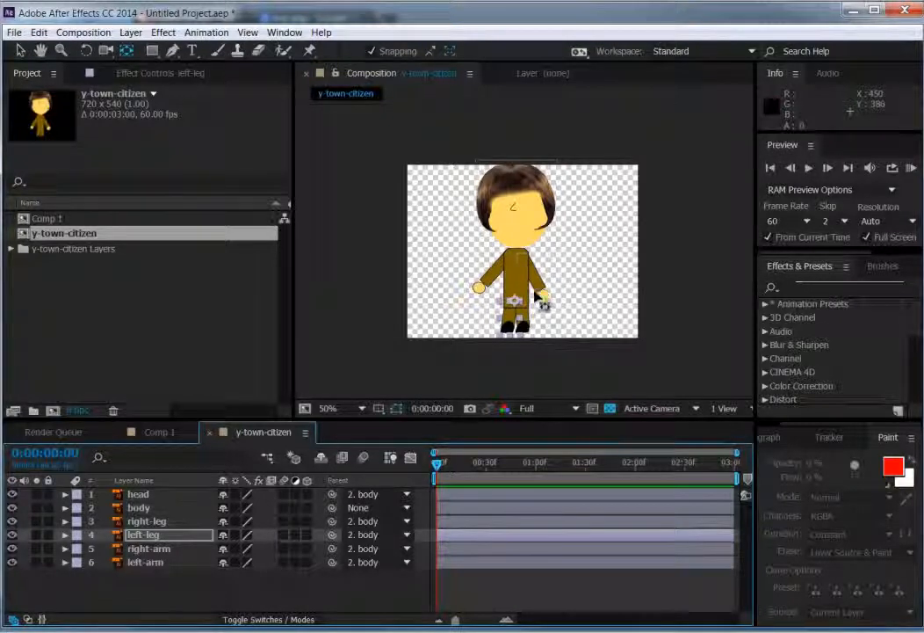
Step: Place puppet pins on the left-arm layer at the shoulder, elbow and hand with the Puppet Pin tool
{"action": "key", "text": "y"}
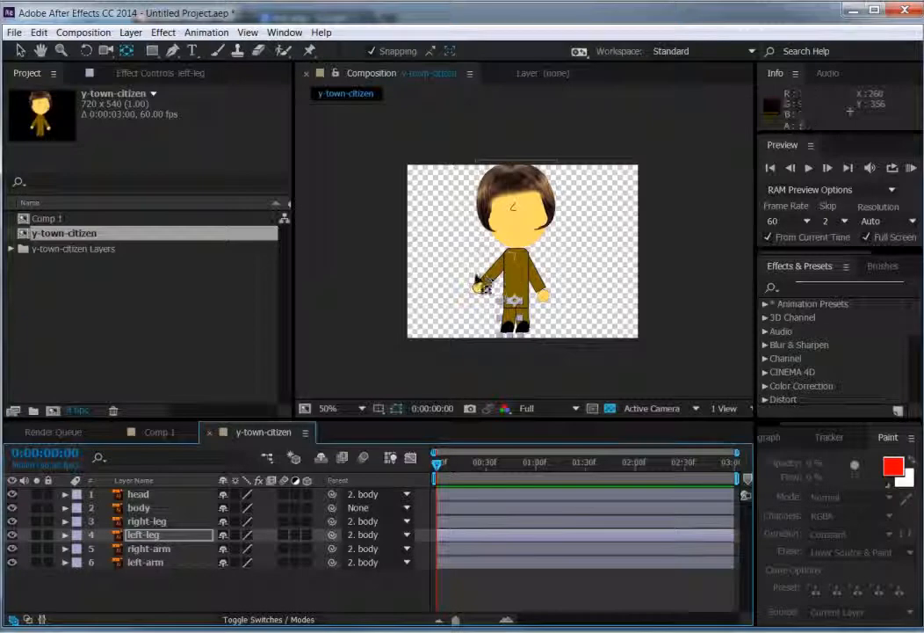
{"action": "left_click", "coordinate": [145, 562]}
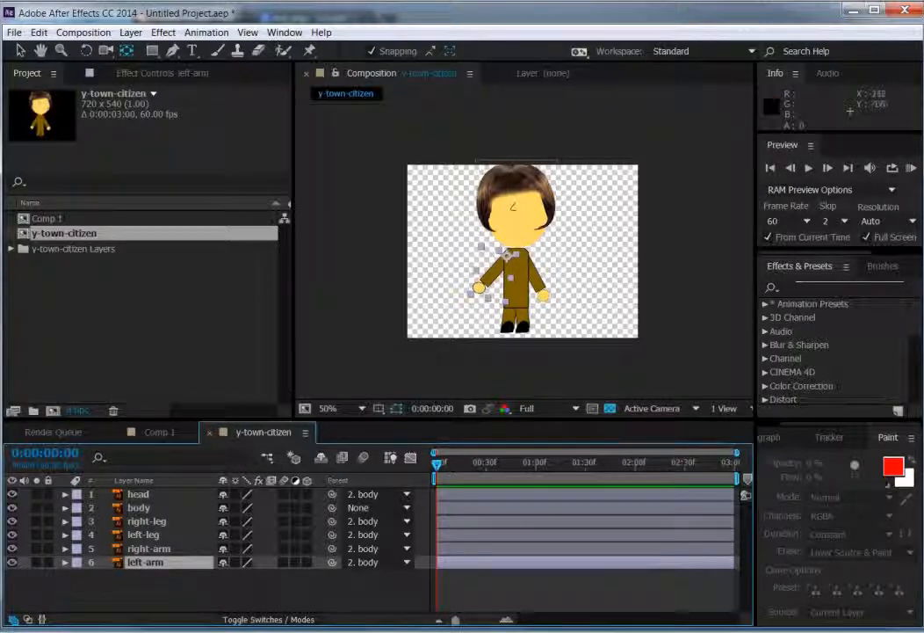
{"action": "left_click", "coordinate": [310, 53]}
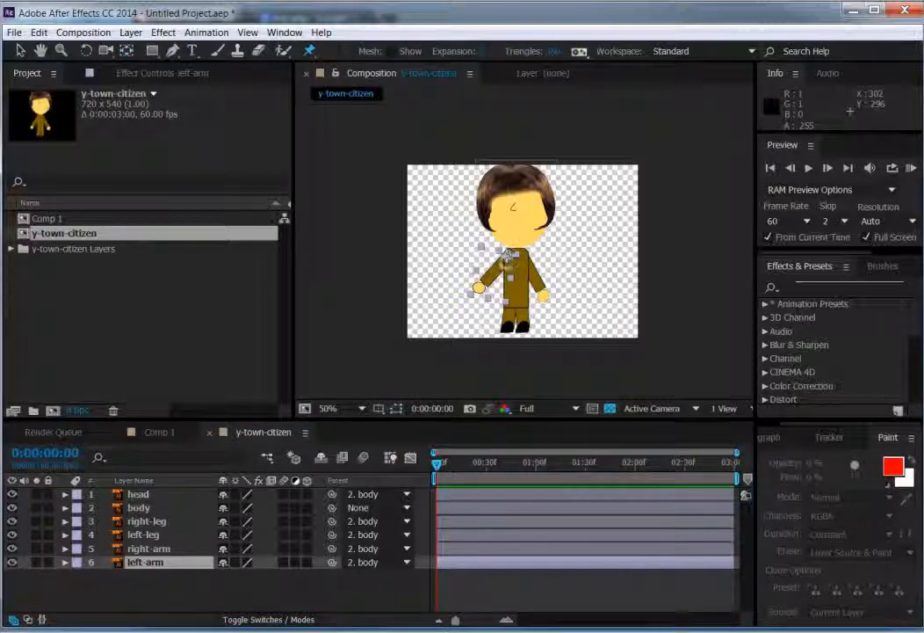
{"action": "left_click", "coordinate": [505, 259]}
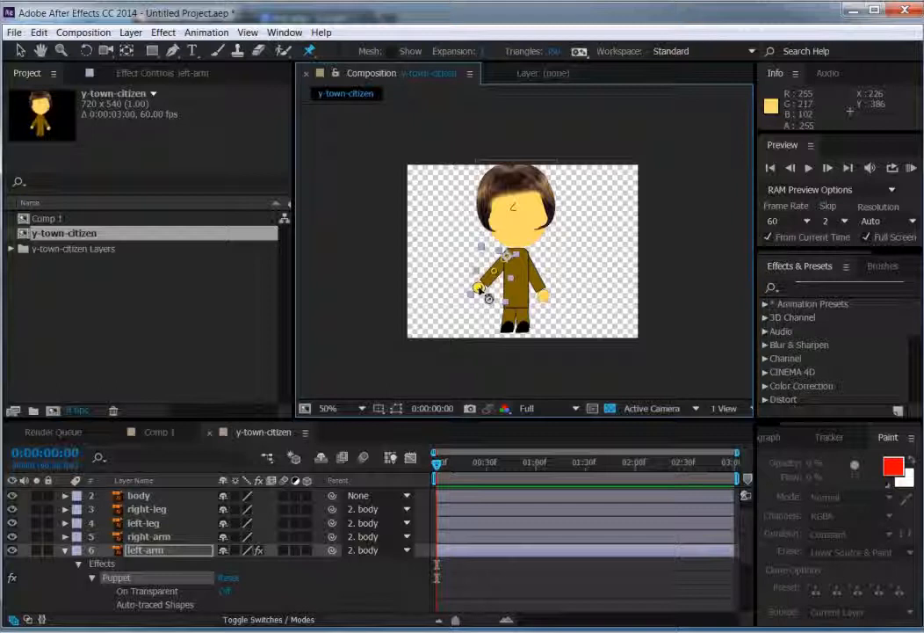
Step: Record a real-time puppet motion of the left arm's hand pin, preview the wave, and return to the first frame
{"action": "mouse_move", "coordinate": [488, 298]}
{"action": "left_mouse_down"}
{"action": "mouse_move", "coordinate": [487, 263]}
{"action": "mouse_move", "coordinate": [480, 280]}
{"action": "mouse_move", "coordinate": [470, 269]}
{"action": "mouse_move", "coordinate": [487, 279]}
{"action": "mouse_move", "coordinate": [470, 302]}
{"action": "left_mouse_up"}
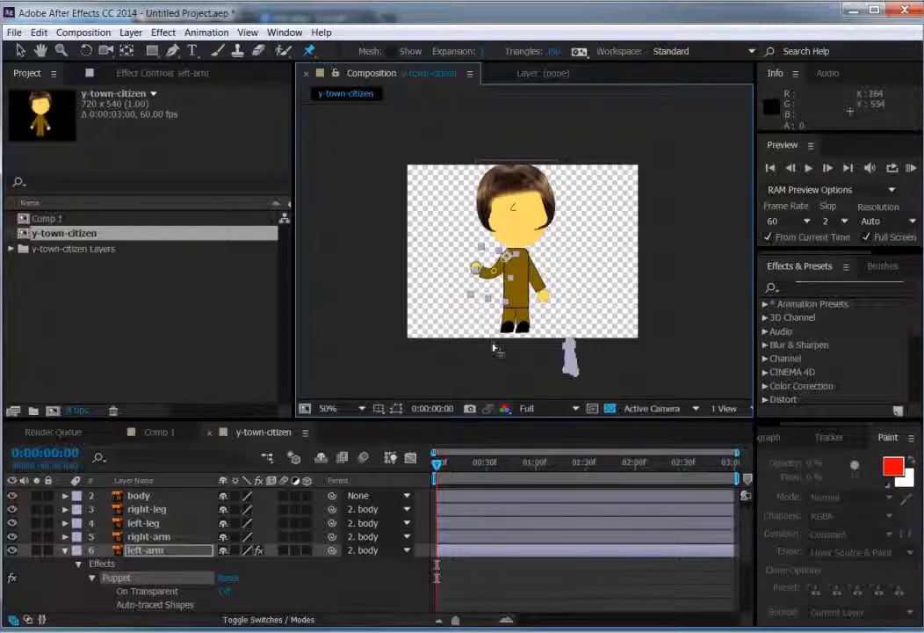
{"action": "key", "text": "space"}
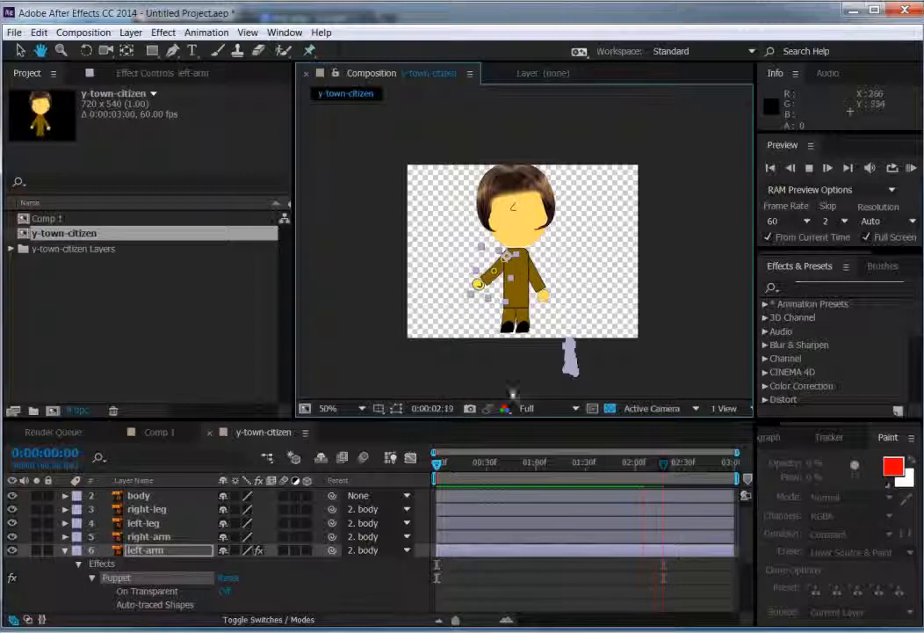
{"action": "key", "text": "ctrl+p"}
{"action": "left_click_drag", "start_coordinate": [664, 468], "coordinate": [380, 472]}
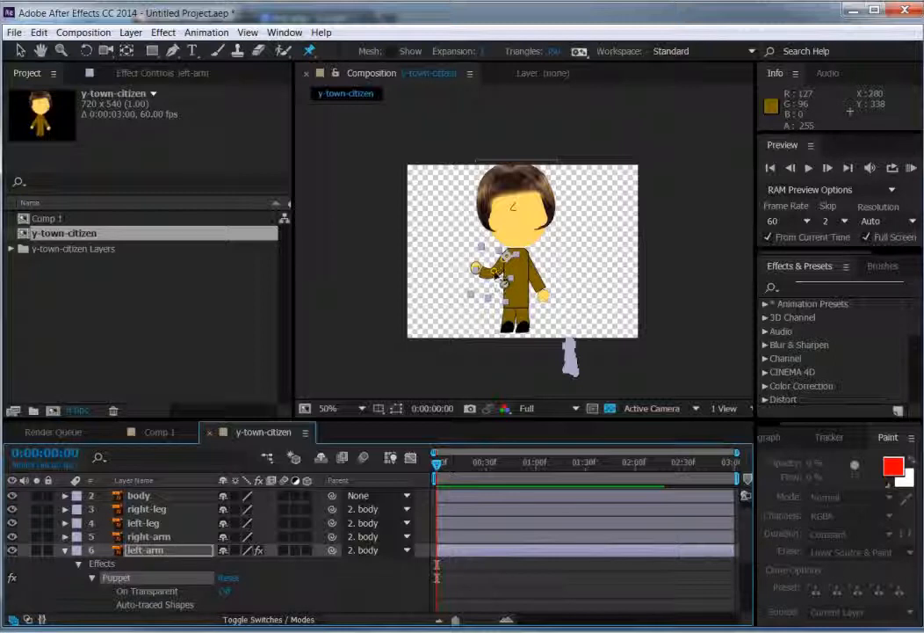
Step: Record a small real-time motion of the left arm's elbow pin, preview it, and collapse the layer at the first frame
{"action": "mouse_move", "coordinate": [496, 274]}
{"action": "left_mouse_down"}
{"action": "mouse_move", "coordinate": [482, 268]}
{"action": "mouse_move", "coordinate": [489, 273]}
{"action": "left_mouse_up"}
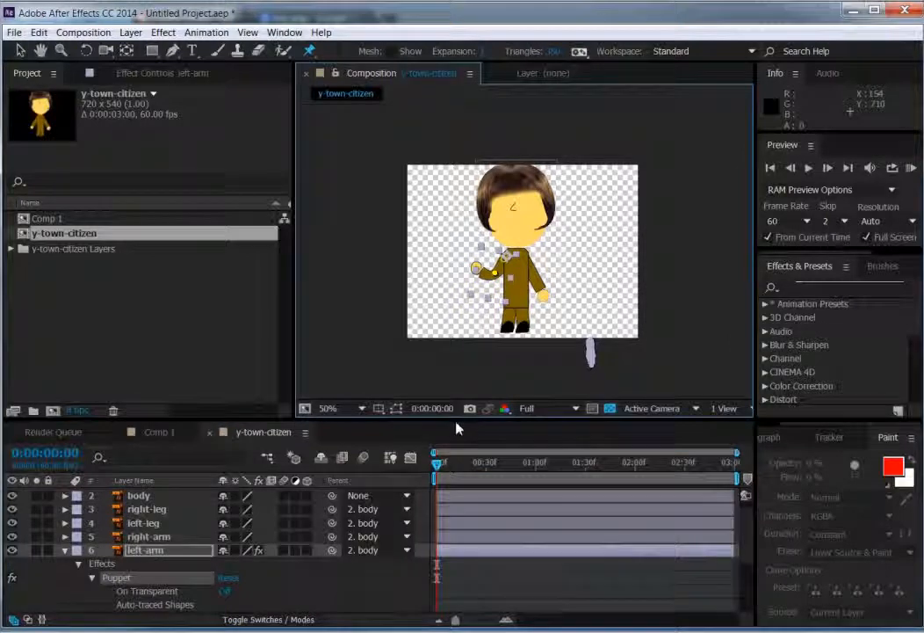
{"action": "key", "text": "space"}
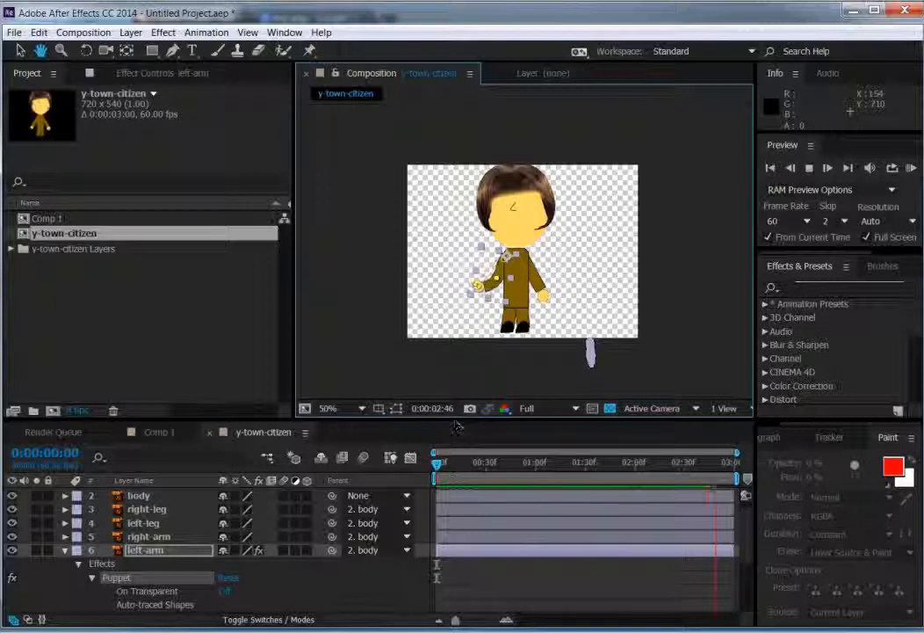
{"action": "left_click", "coordinate": [475, 463]}
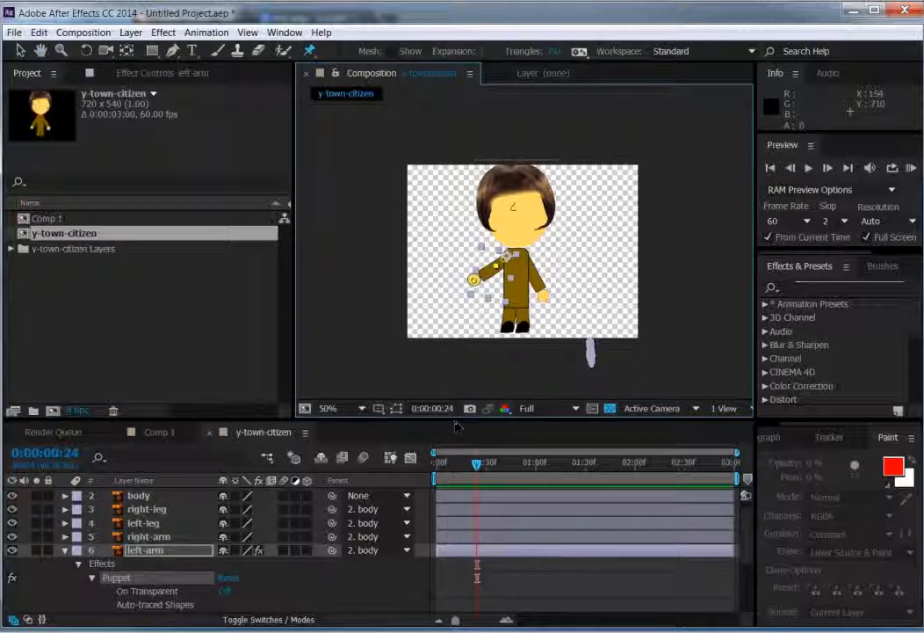
{"action": "left_click_drag", "start_coordinate": [477, 467], "coordinate": [427, 480]}
{"action": "left_click", "coordinate": [65, 550]}
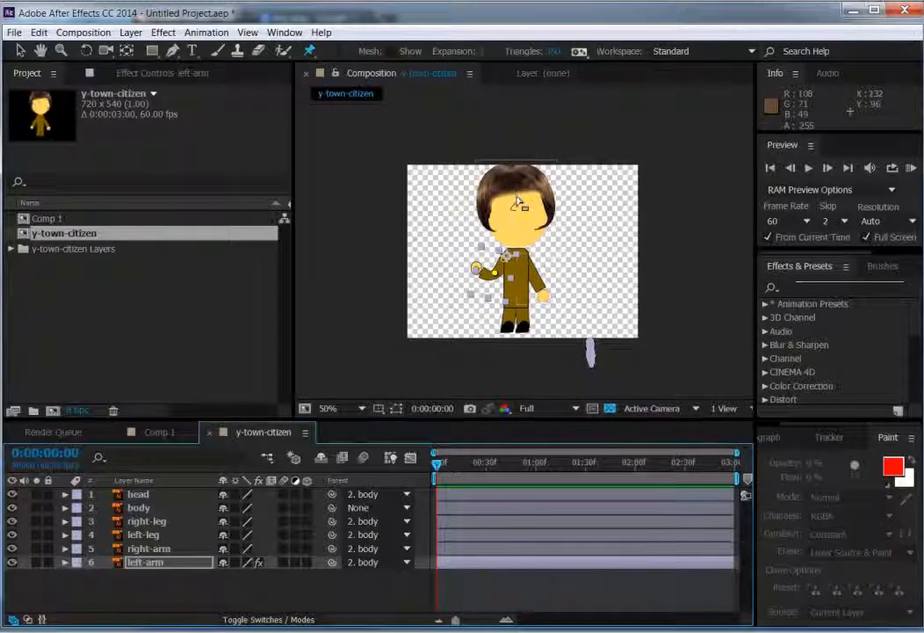
Step: Add the expression wiggle(1,40) to the head layer's Rotation property
{"action": "left_click", "coordinate": [132, 494]}
{"action": "left_click", "coordinate": [65, 495]}
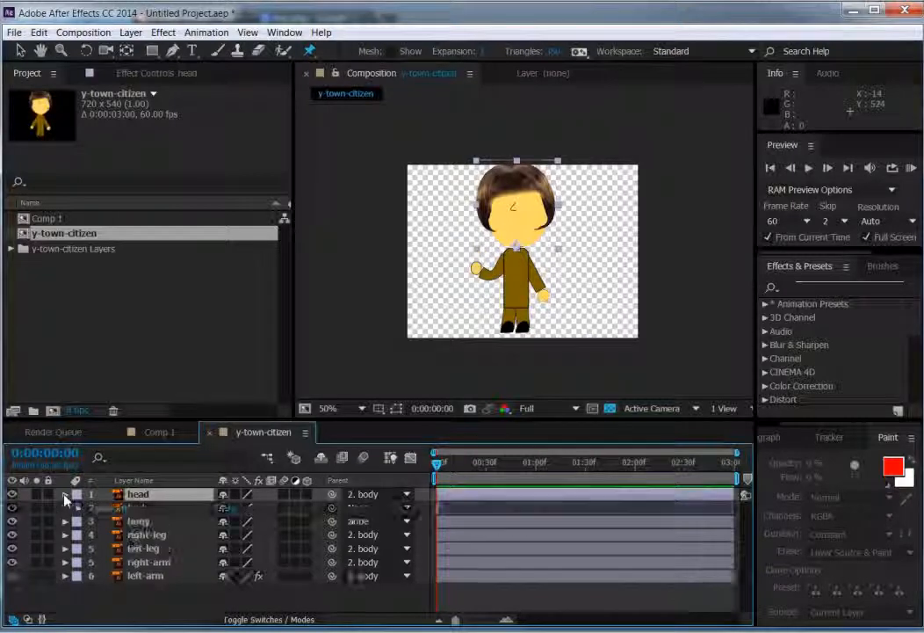
{"action": "left_click", "coordinate": [78, 509]}
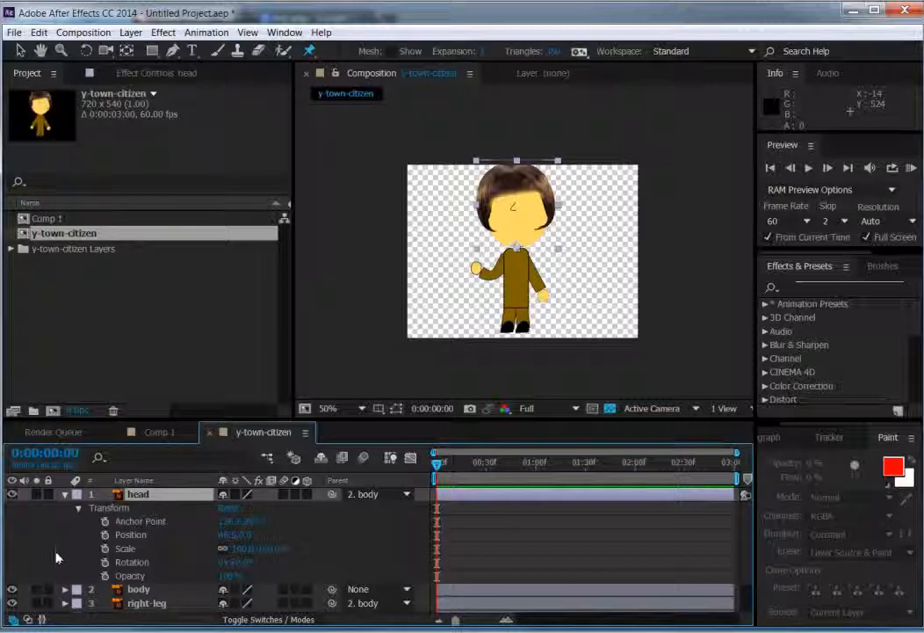
{"action": "left_click", "coordinate": [104, 565], "text": "alt"}
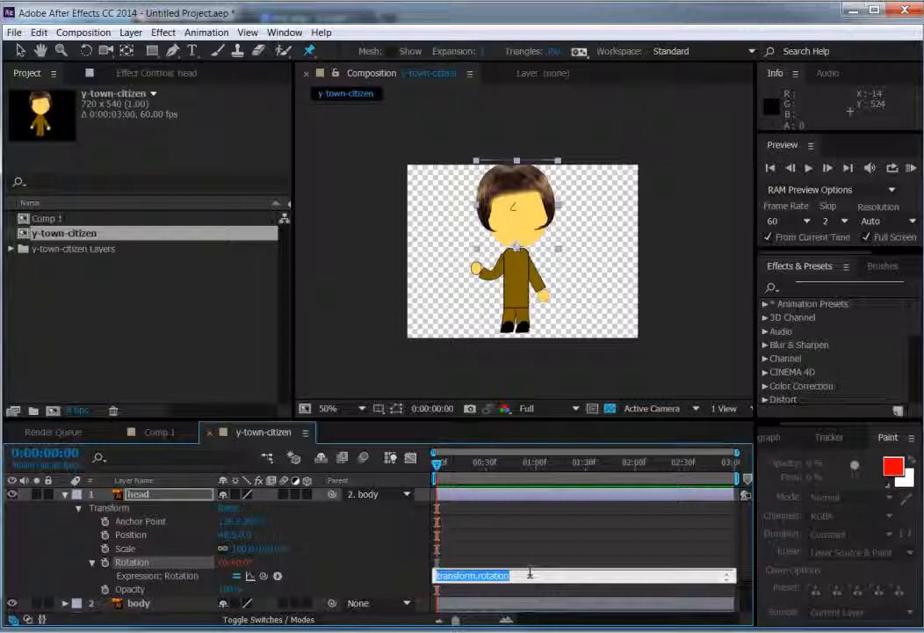
{"action": "type", "text": "w"}
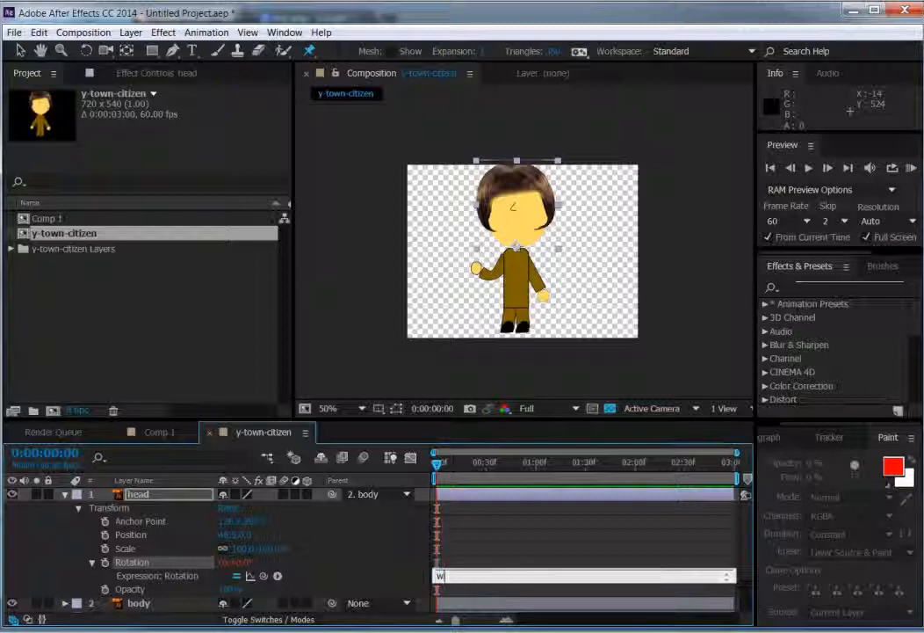
{"action": "type", "text": "iggle()"}
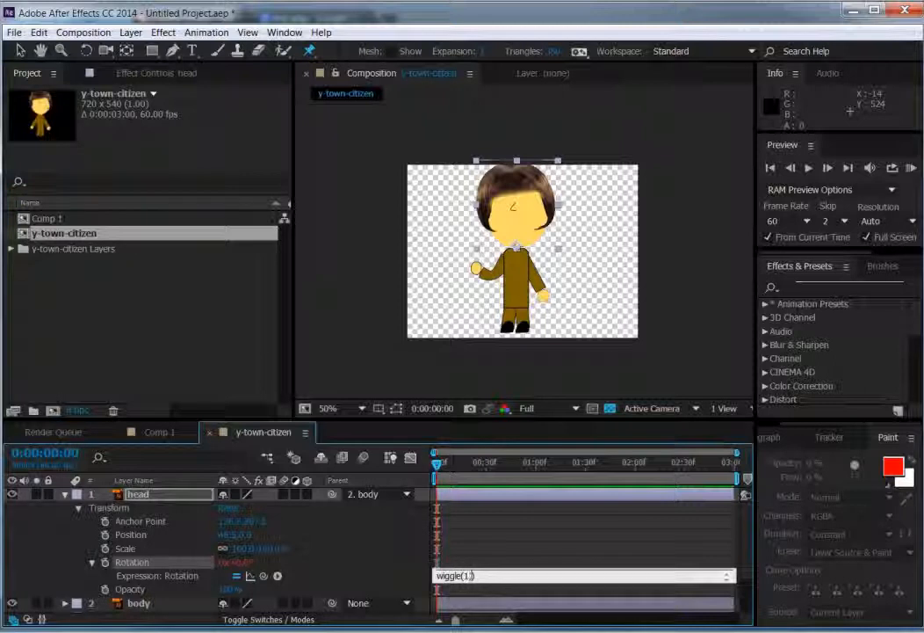
{"action": "type", "text": "1,40"}
{"action": "left_click", "coordinate": [460, 466]}
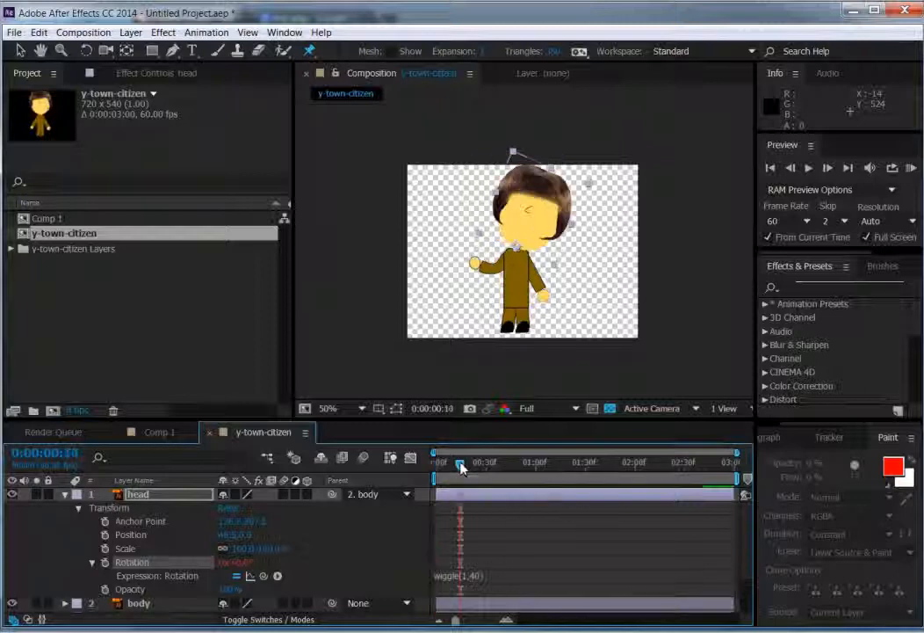
Step: Scrub the timeline to check the head's wobble, return to the first frame and collapse the head layer's properties
{"action": "left_click_drag", "start_coordinate": [463, 469], "coordinate": [406, 480]}
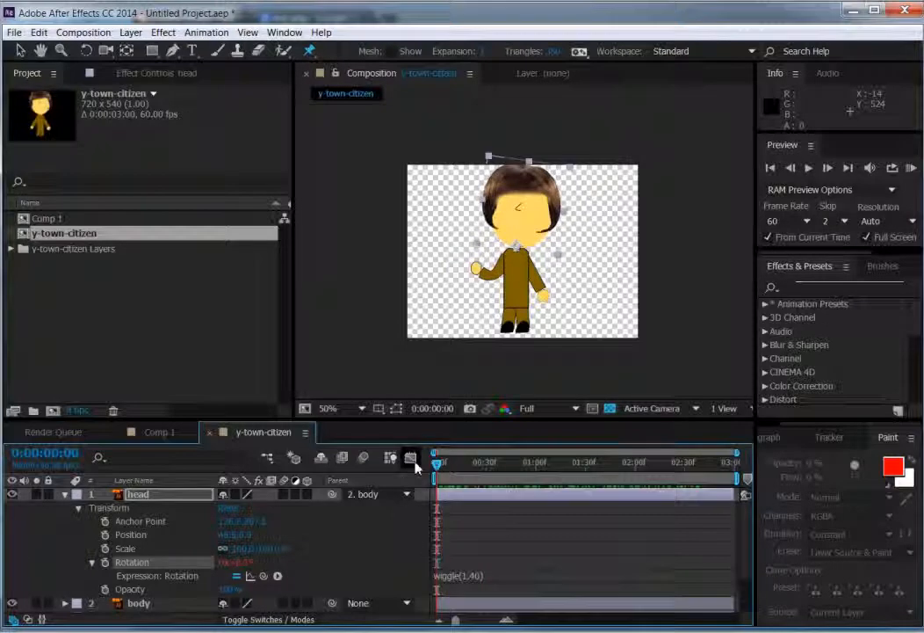
{"action": "left_click", "coordinate": [92, 562]}
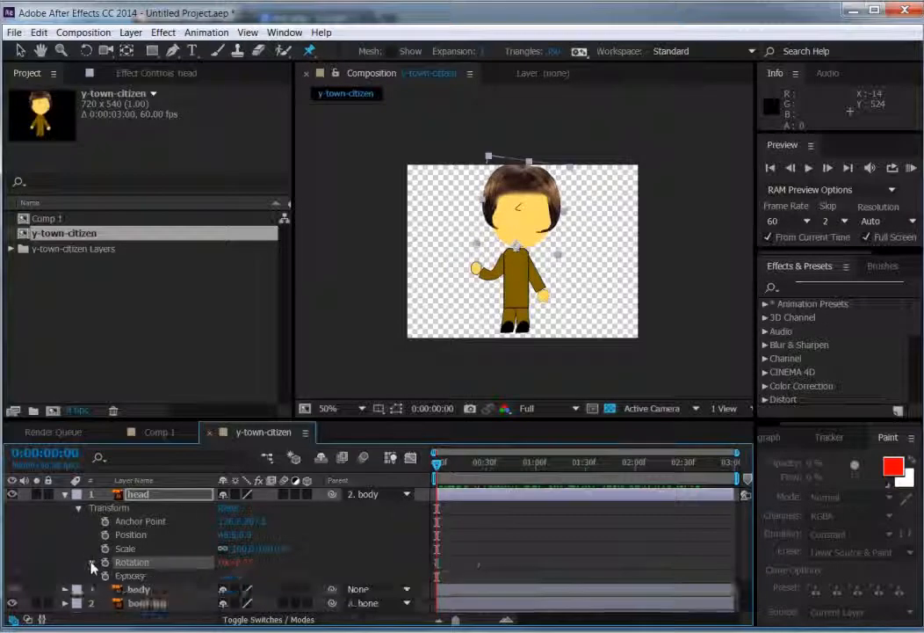
{"action": "left_click", "coordinate": [80, 509]}
{"action": "left_click", "coordinate": [65, 494]}
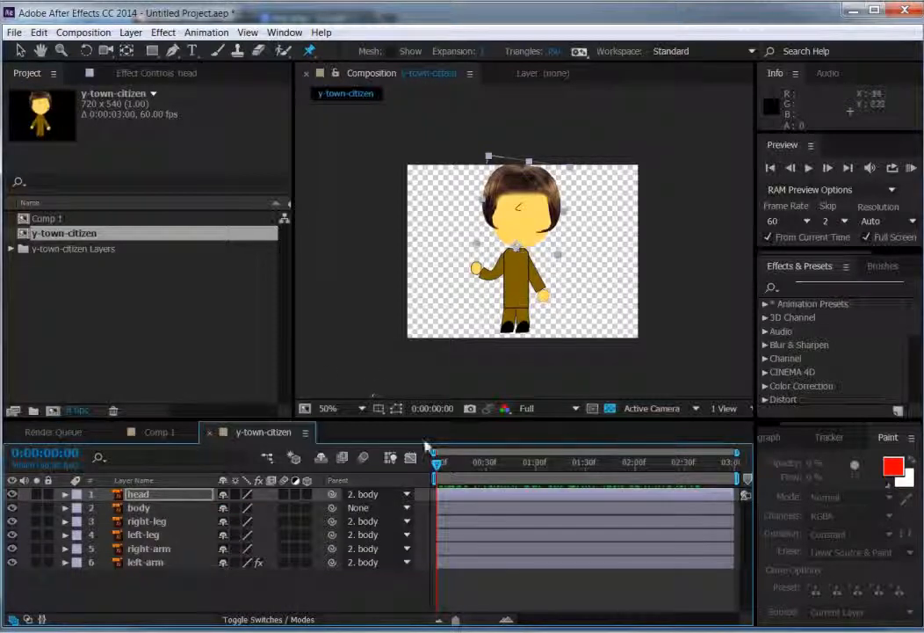
Step: Expand the right-leg layer's Transform properties and enable Rotation keyframing with a 0° keyframe at the first frame
{"action": "left_click", "coordinate": [158, 521]}
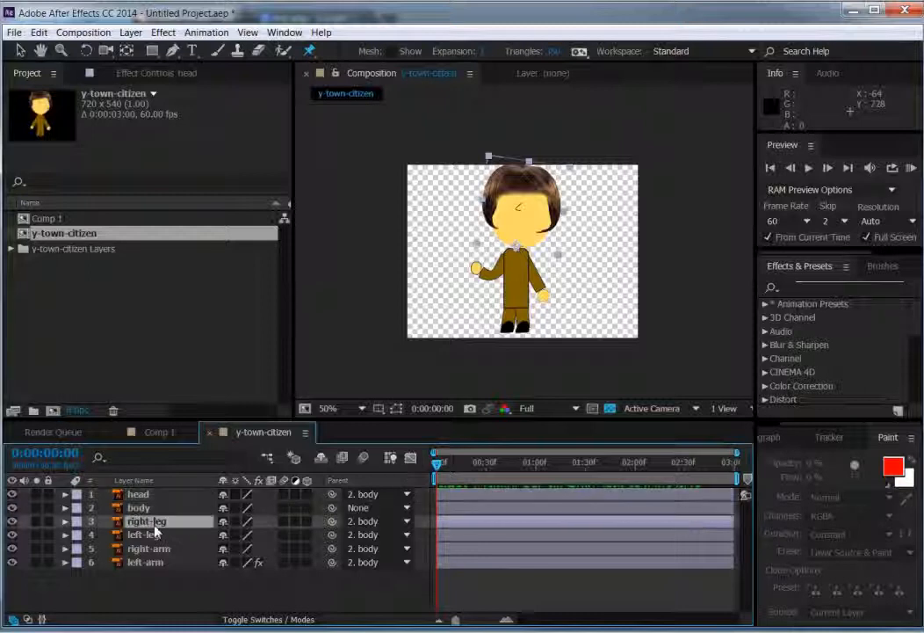
{"action": "left_click", "coordinate": [66, 521]}
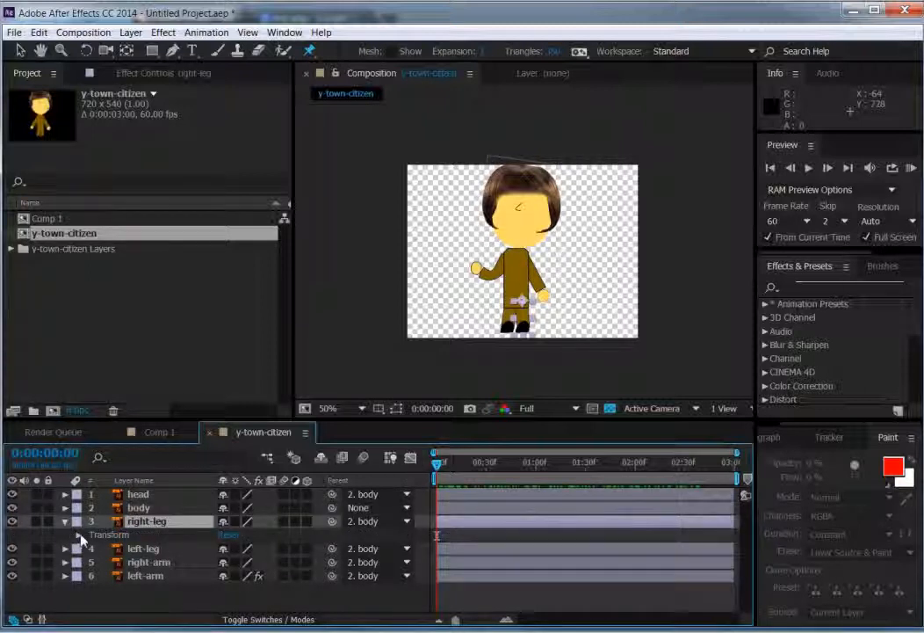
{"action": "left_click", "coordinate": [78, 535]}
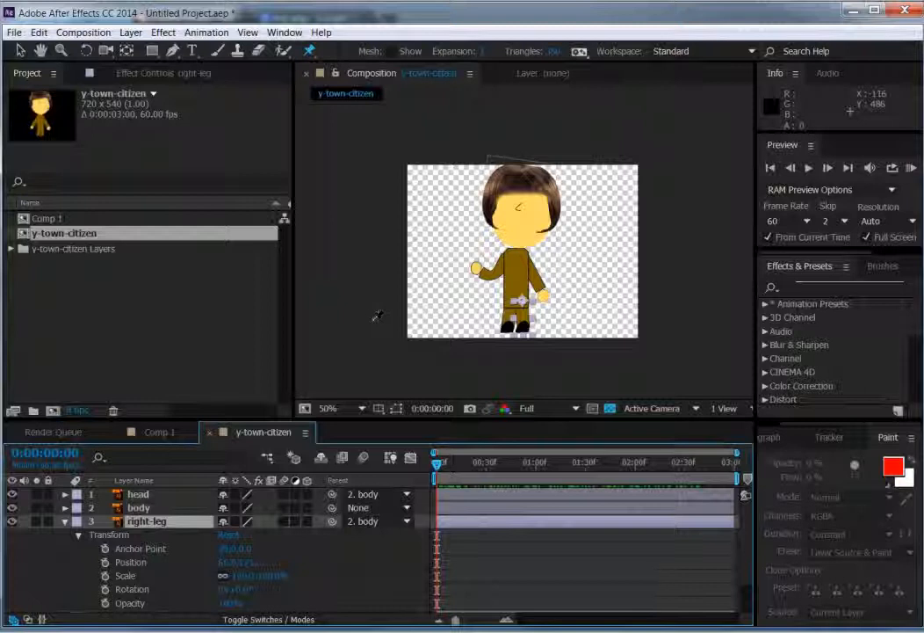
{"action": "left_click", "coordinate": [20, 52]}
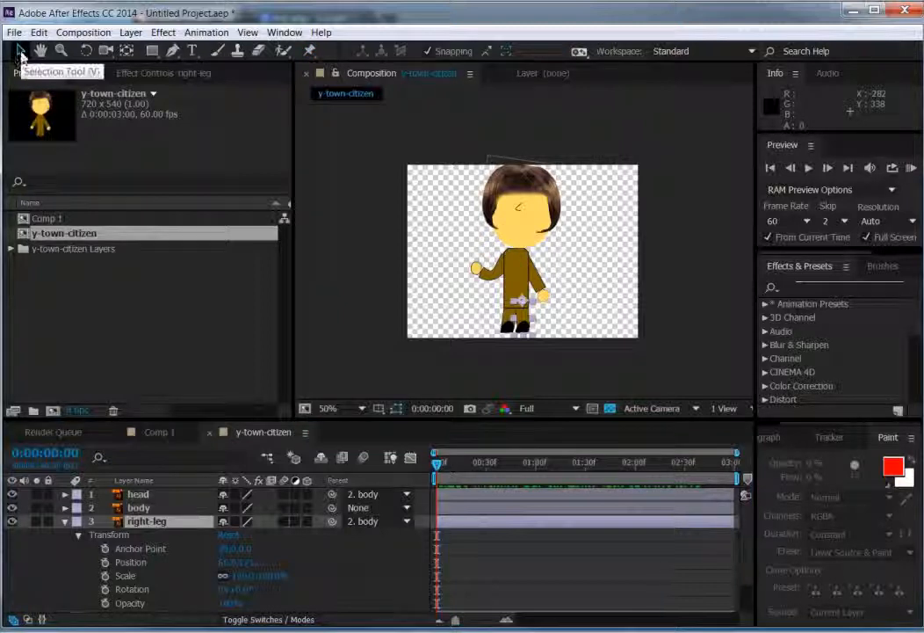
{"action": "left_click", "coordinate": [41, 51]}
{"action": "mouse_move", "coordinate": [482, 237]}
{"action": "left_mouse_down"}
{"action": "mouse_move", "coordinate": [538, 213]}
{"action": "mouse_move", "coordinate": [476, 248]}
{"action": "left_mouse_up"}
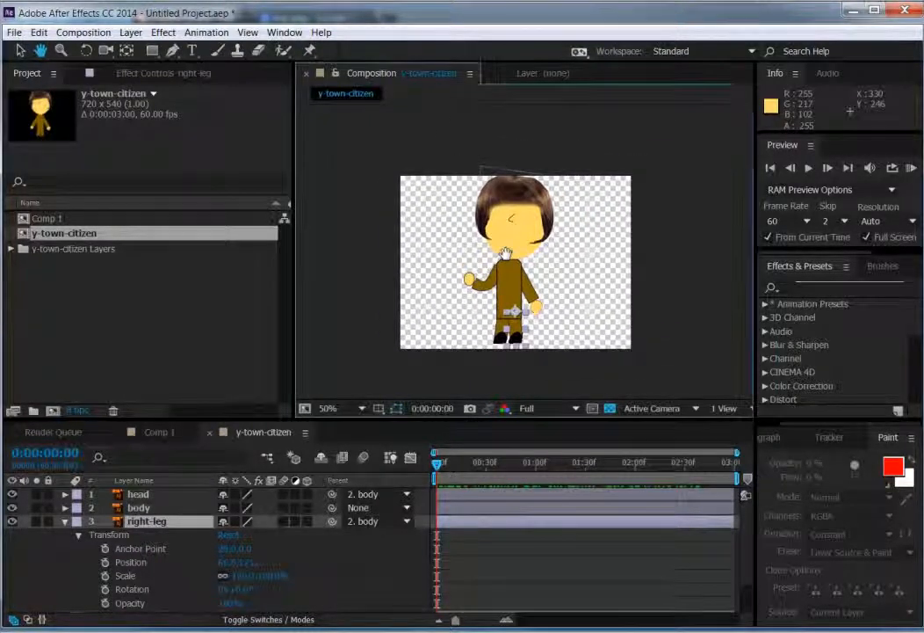
{"action": "left_click", "coordinate": [20, 50]}
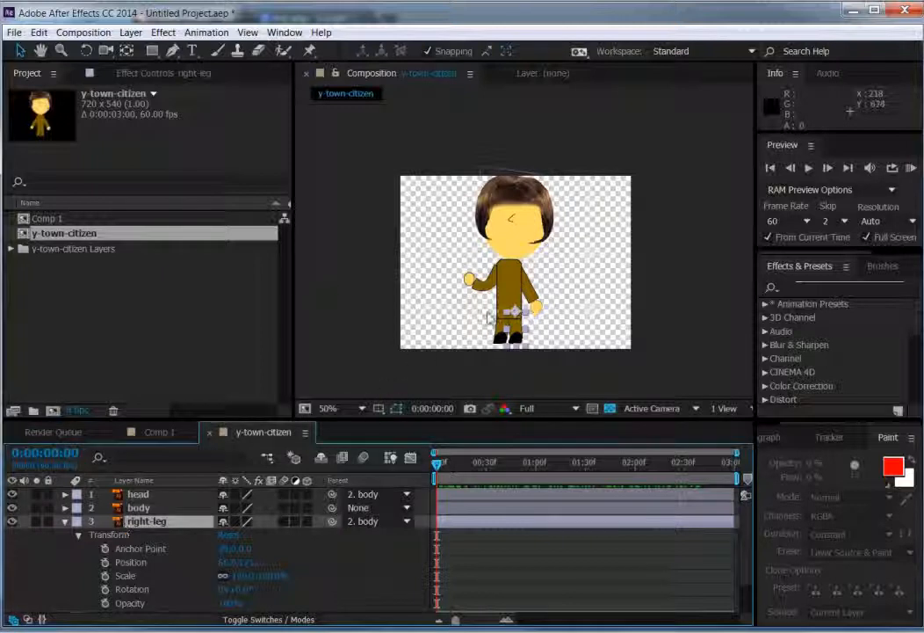
{"action": "left_click", "coordinate": [105, 589]}
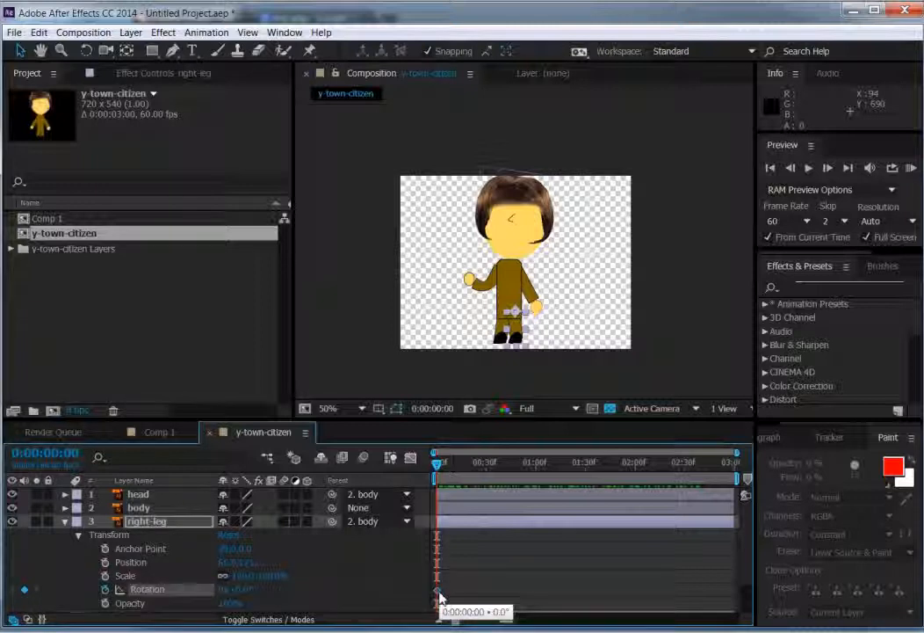
Step: Keyframe the right-leg Rotation to about -20° at 0:00:00:18 and about -1° at 0:00:00:31, and return to the first frame
{"action": "left_click_drag", "start_coordinate": [444, 466], "coordinate": [472, 464]}
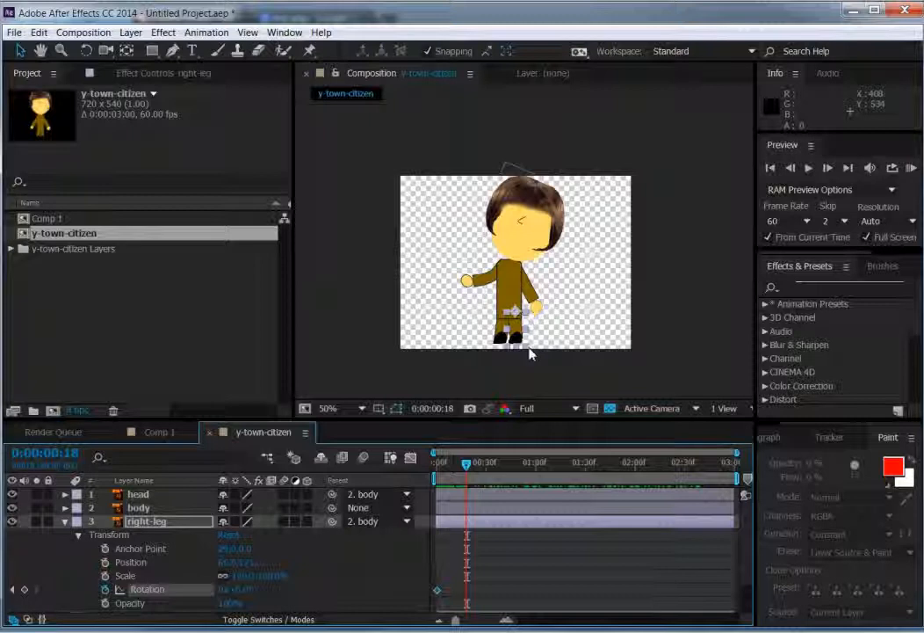
{"action": "left_click_drag", "start_coordinate": [240, 590], "coordinate": [218, 588]}
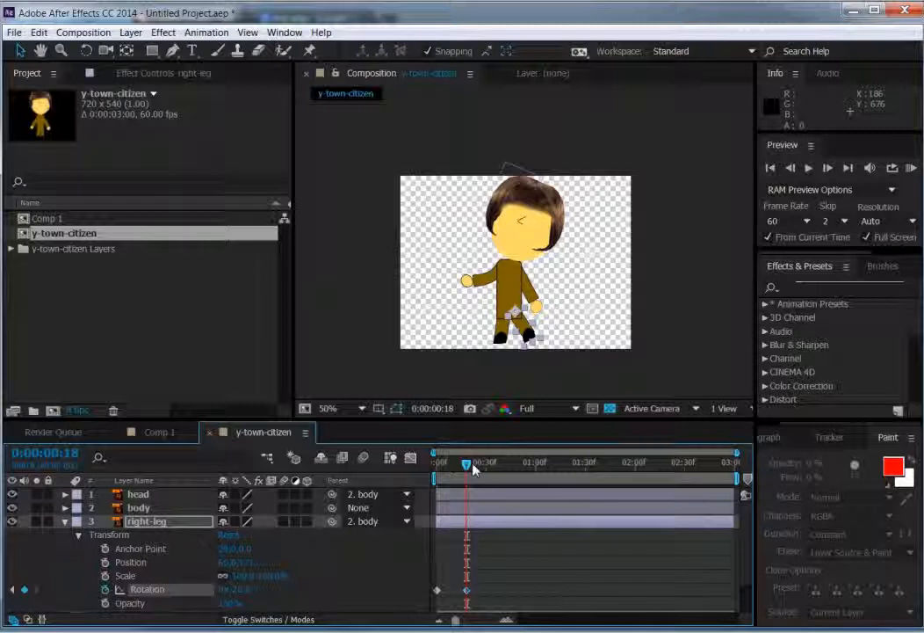
{"action": "left_click_drag", "start_coordinate": [469, 466], "coordinate": [488, 466]}
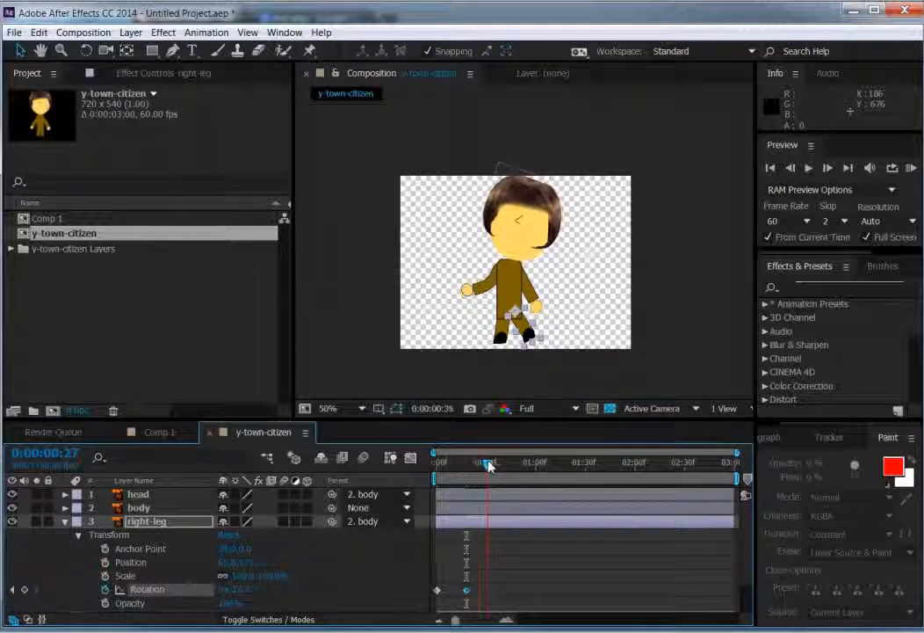
{"action": "left_click_drag", "start_coordinate": [285, 589], "coordinate": [202, 496]}
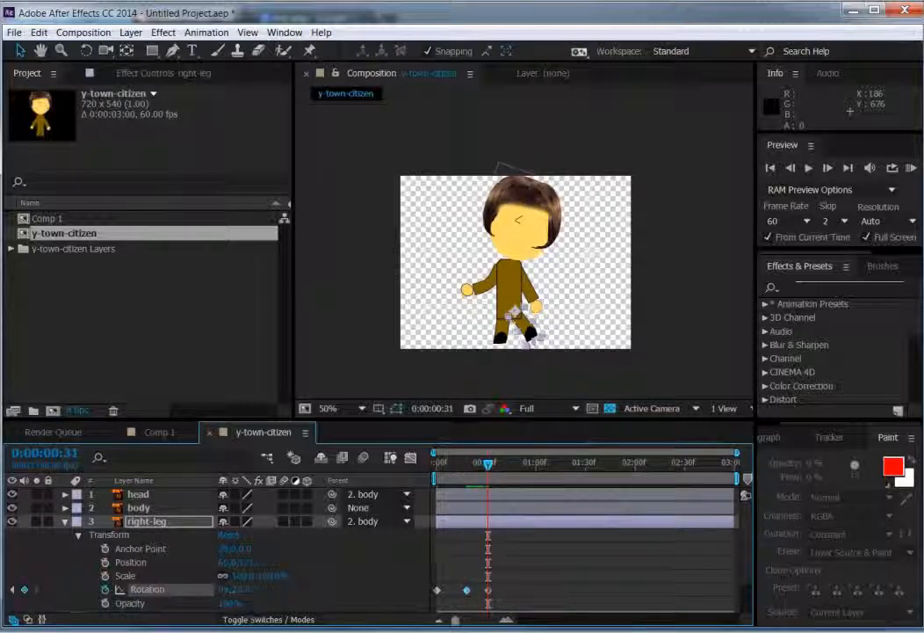
{"action": "left_click_drag", "start_coordinate": [226, 588], "coordinate": [266, 591]}
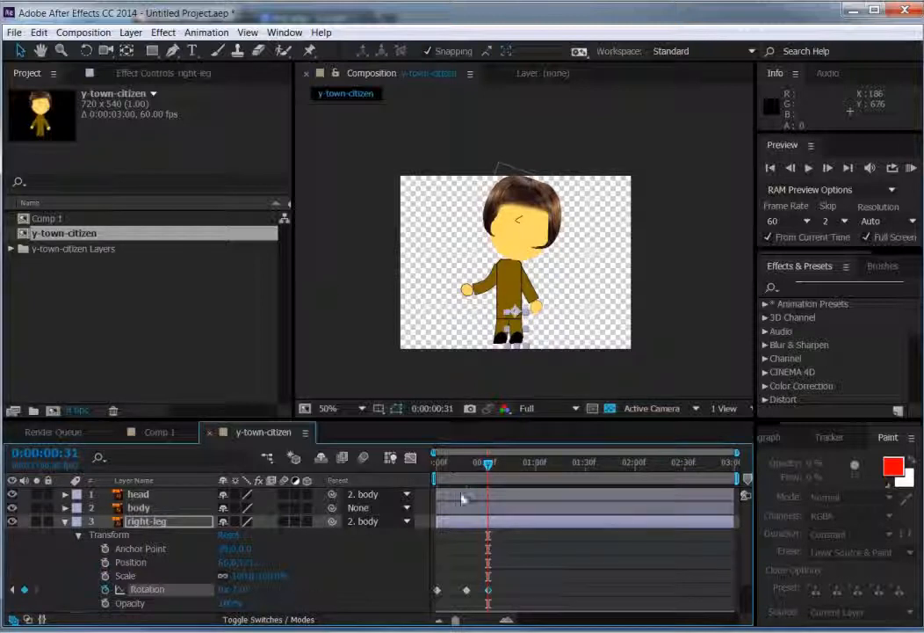
{"action": "left_click_drag", "start_coordinate": [489, 466], "coordinate": [391, 489]}
Step: Copy the right leg's three Rotation keyframes and paste them starting at 0:00:00:58
{"action": "left_click", "coordinate": [488, 589]}
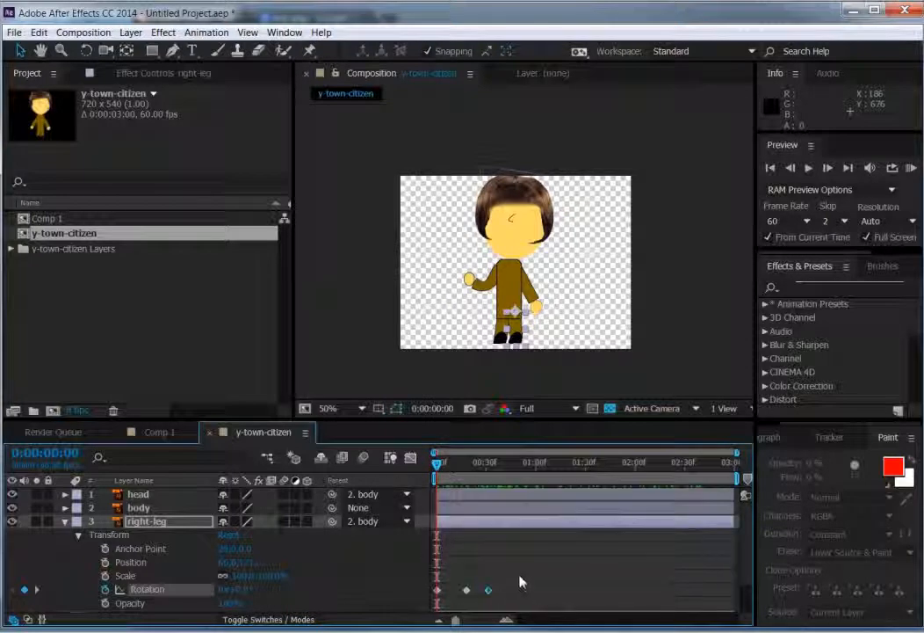
{"action": "left_click_drag", "start_coordinate": [517, 578], "coordinate": [425, 600]}
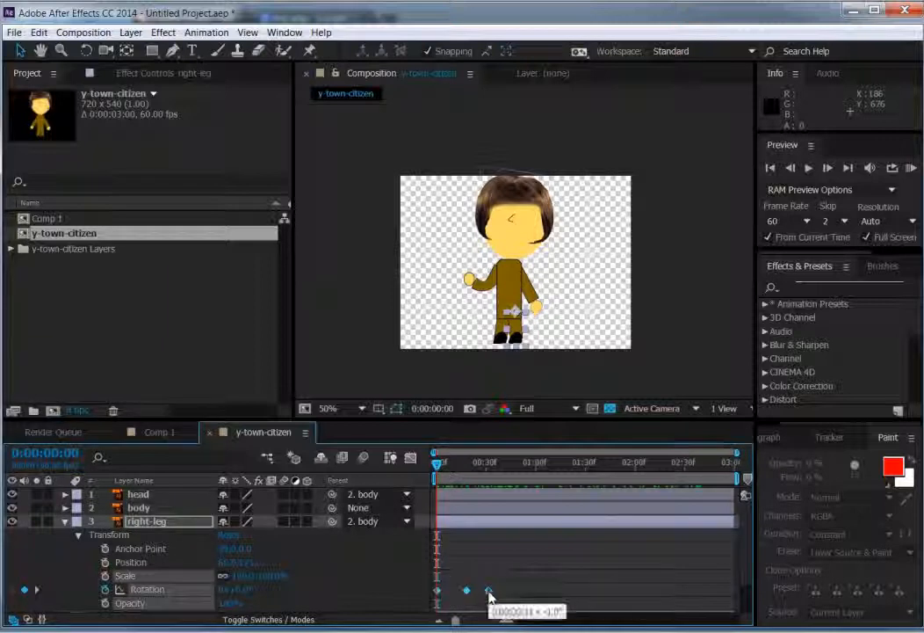
{"action": "left_click", "coordinate": [533, 466]}
{"action": "key", "text": "ctrl+v"}
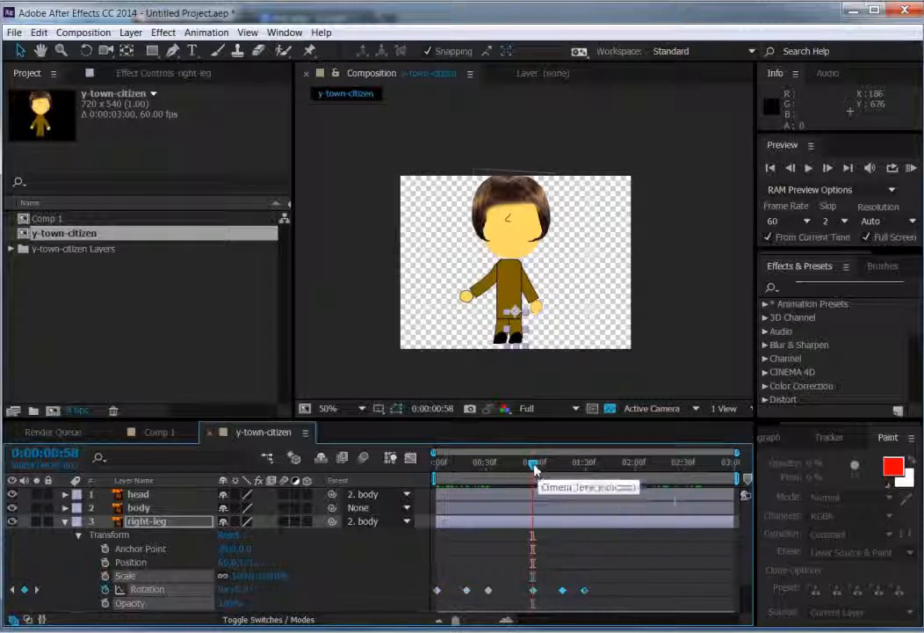
Step: Paste the copied Rotation keyframes again at 0:00:02:00 and preview the leg swing from the first frame
{"action": "left_click", "coordinate": [660, 471]}
{"action": "left_click_drag", "start_coordinate": [660, 470], "coordinate": [635, 473]}
{"action": "key", "text": "ctrl+v"}
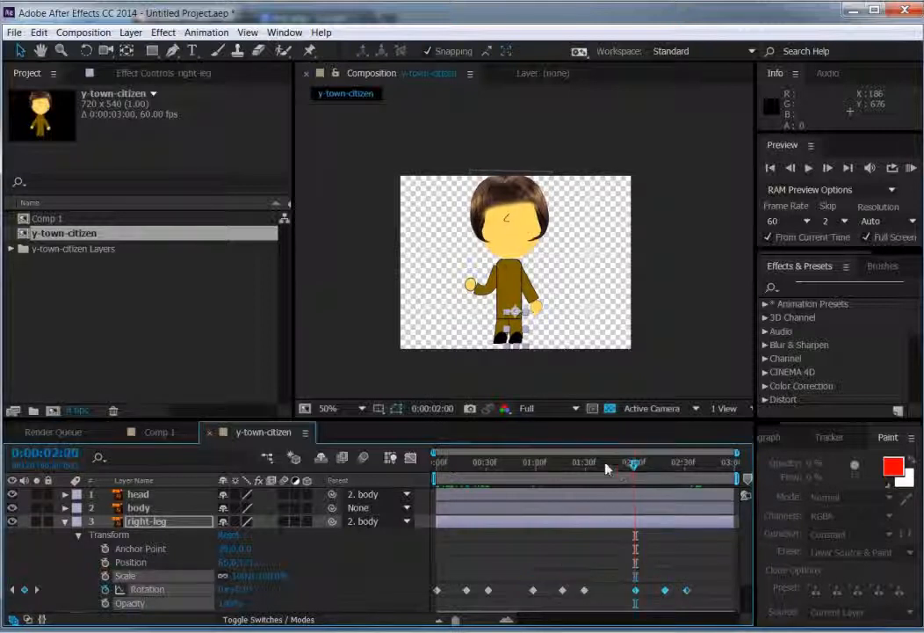
{"action": "left_click_drag", "start_coordinate": [606, 468], "coordinate": [437, 466]}
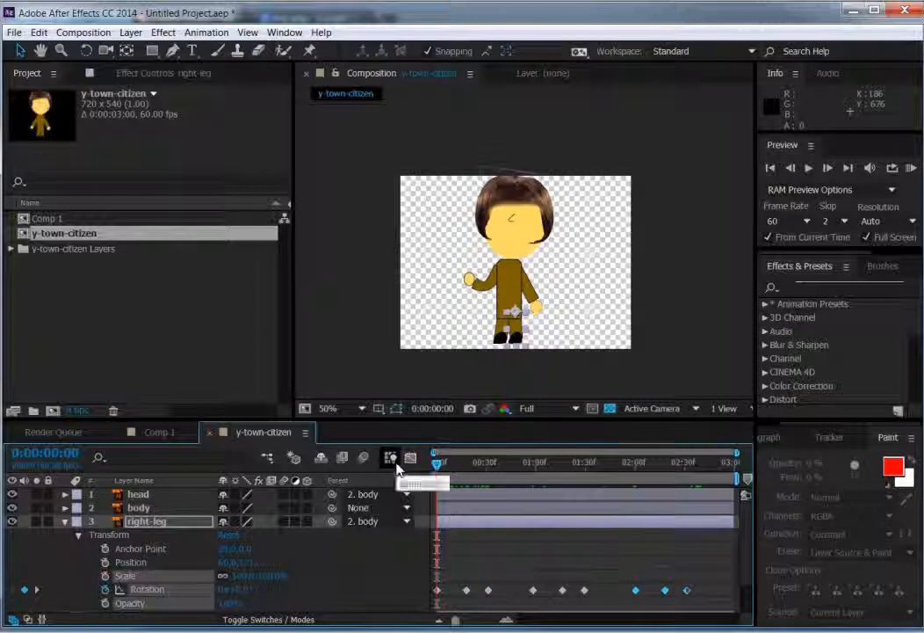
{"action": "key", "text": "space"}
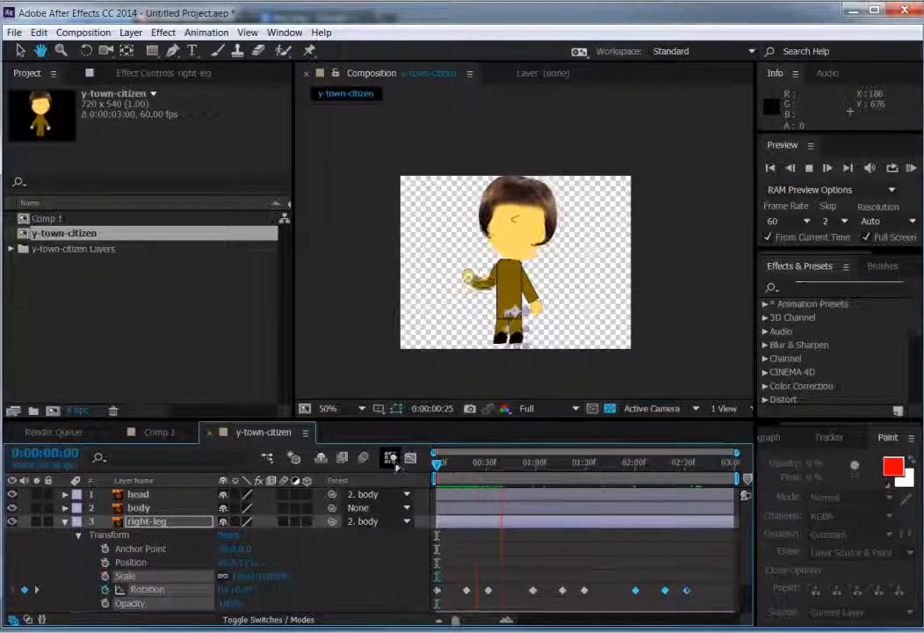